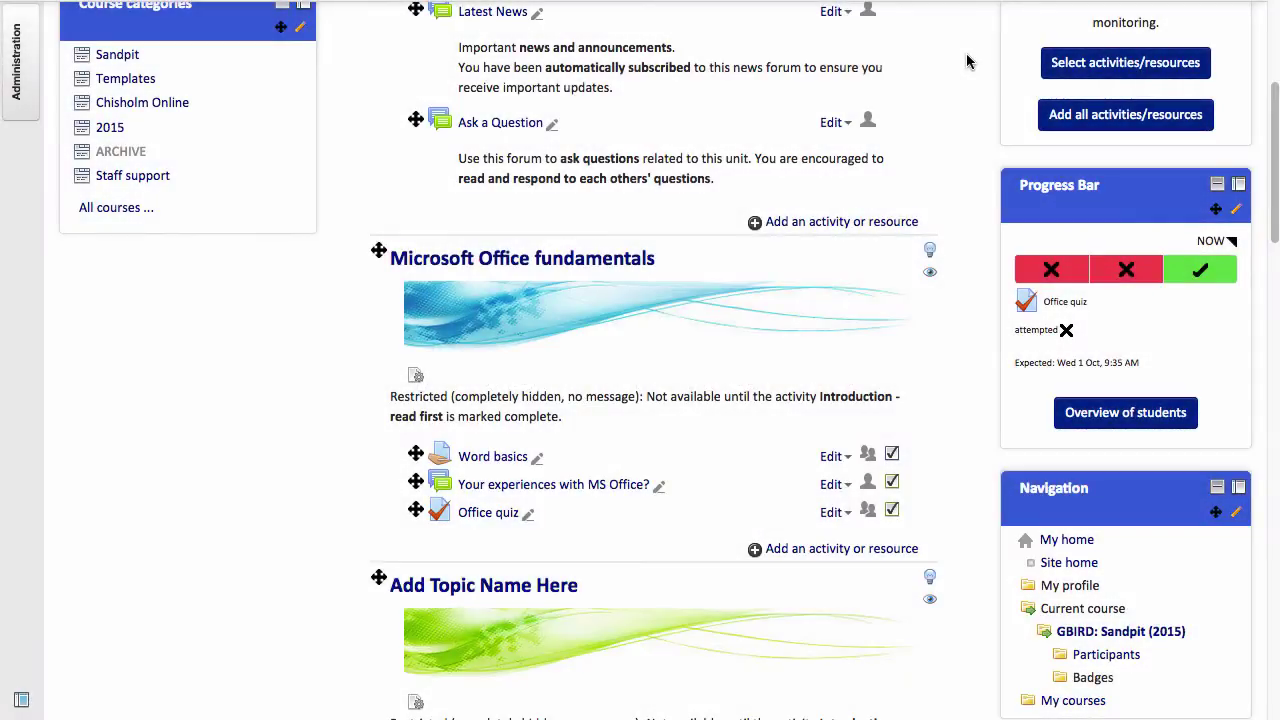
- Review the grade scale and submission settings of the Word basics assignment, including how attempts are reopened
click(843, 458)
click(834, 486)
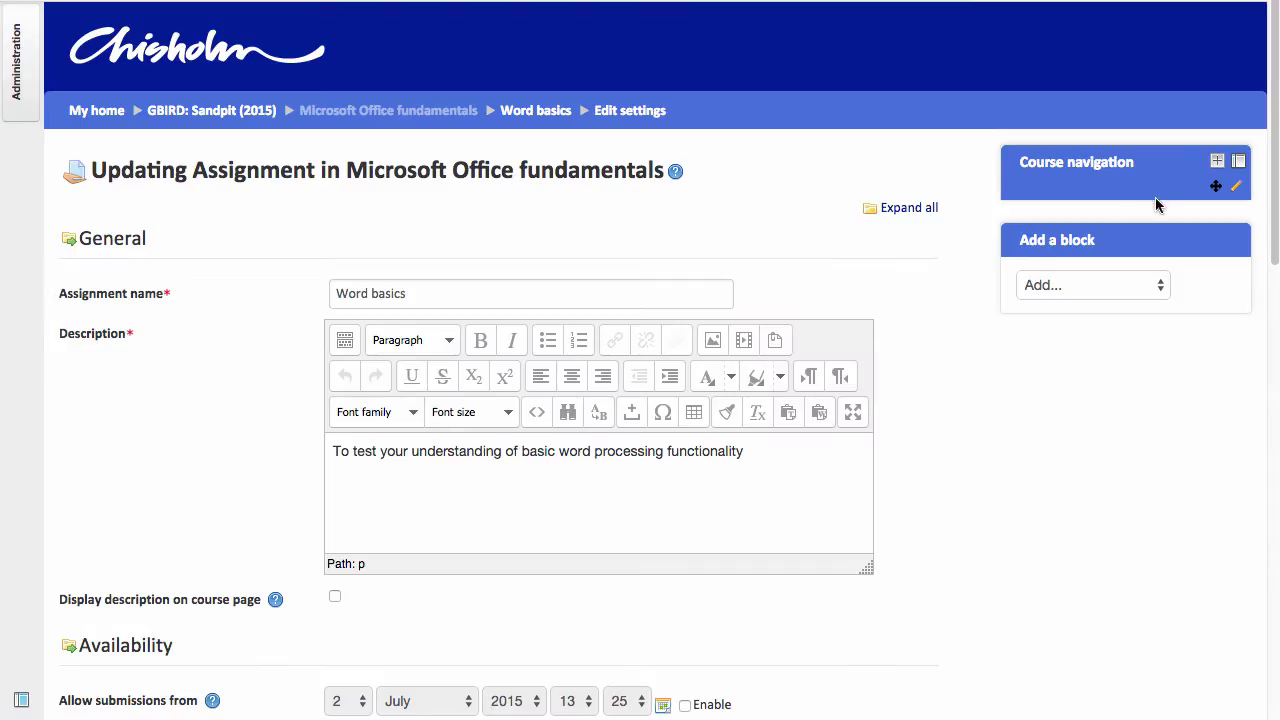
drag(1270, 175, 1274, 545)
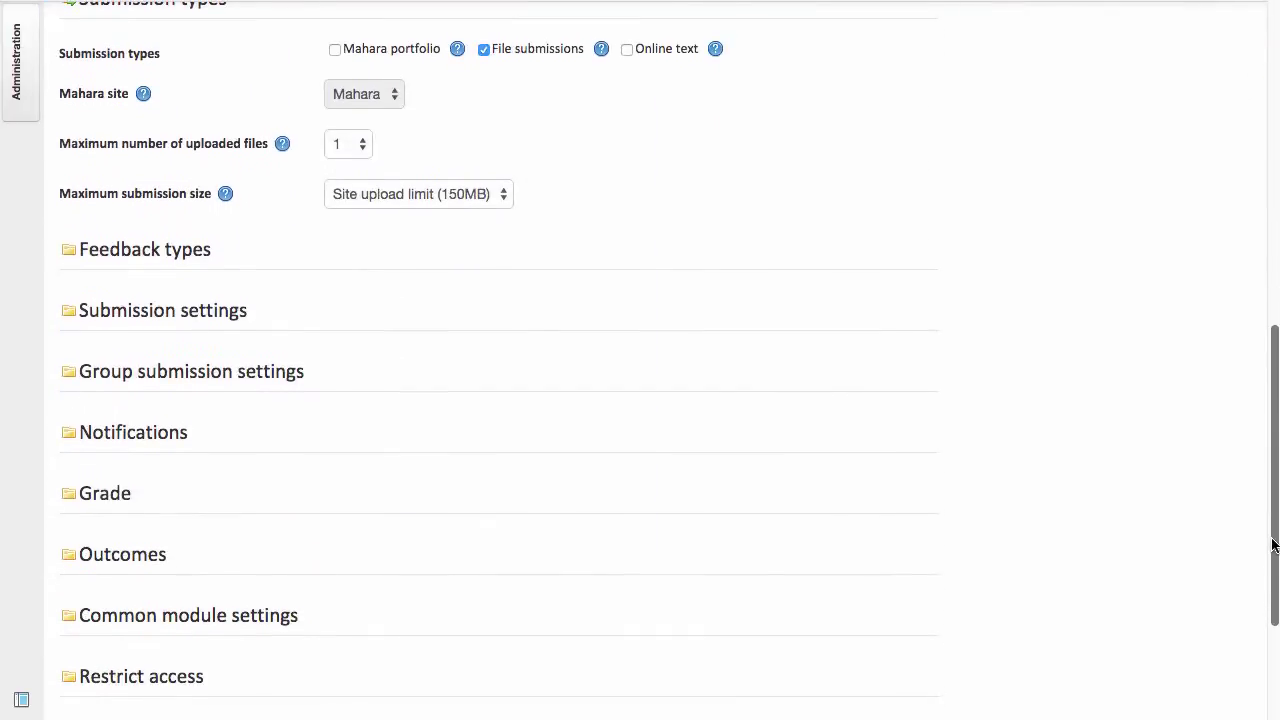
click(105, 500)
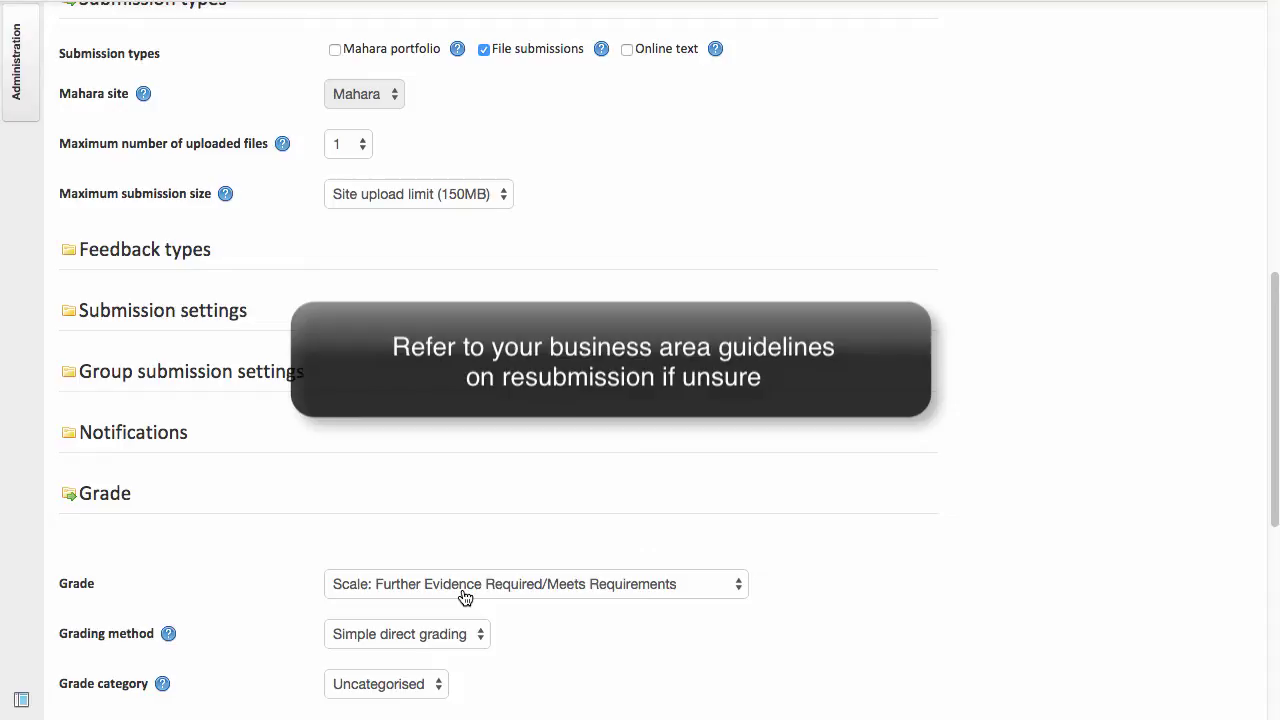
click(173, 313)
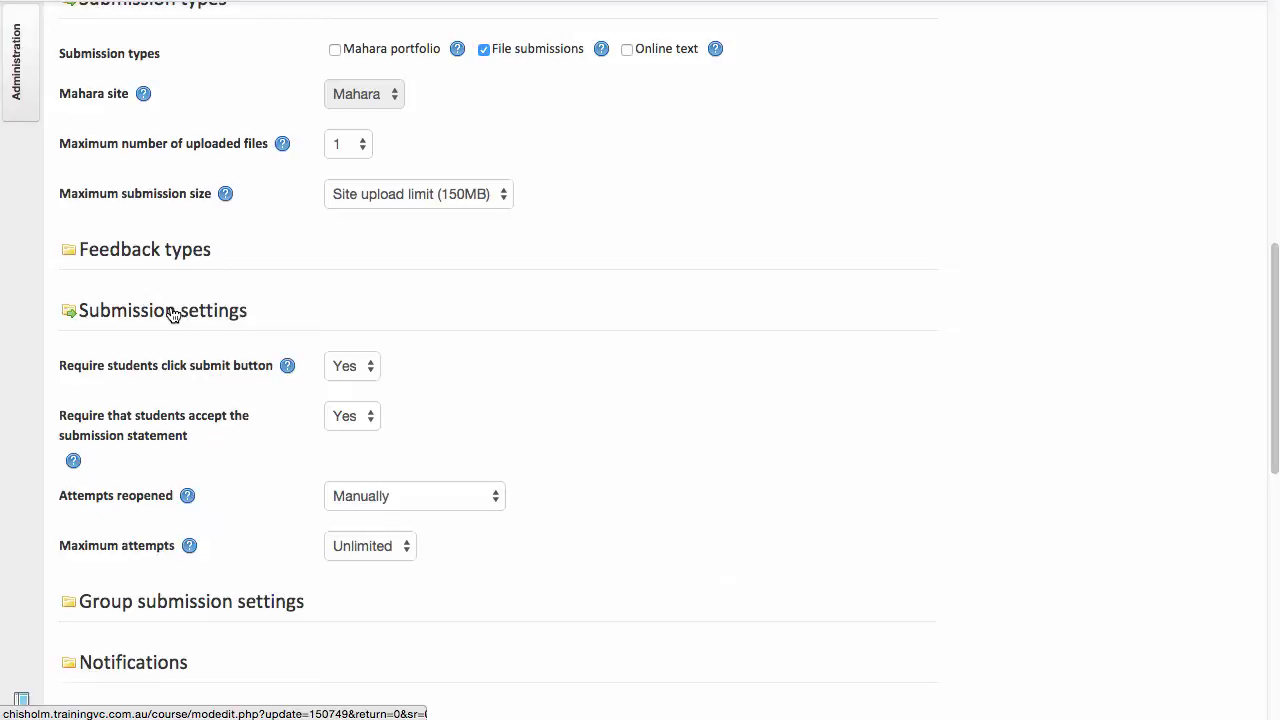
scroll(868, 348, down, 3)
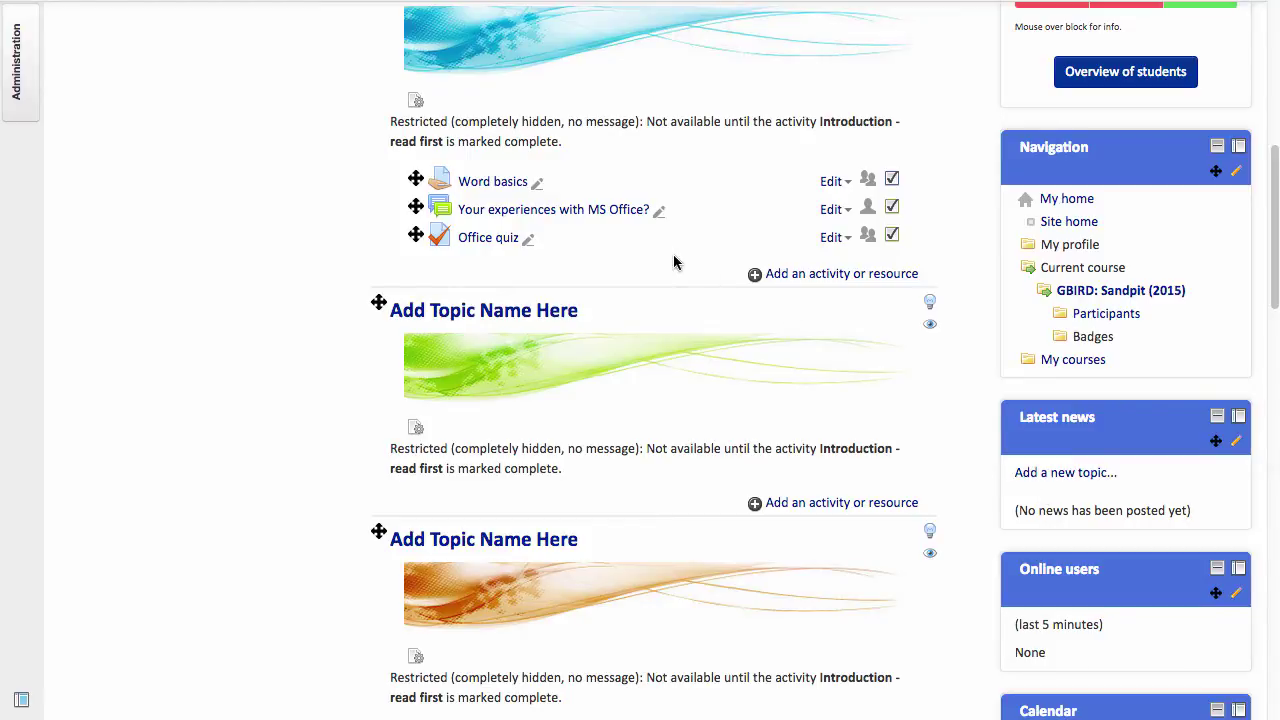
- Open the student's grading page from the Word basics submissions list and view Student 1 submission.pdf
click(512, 190)
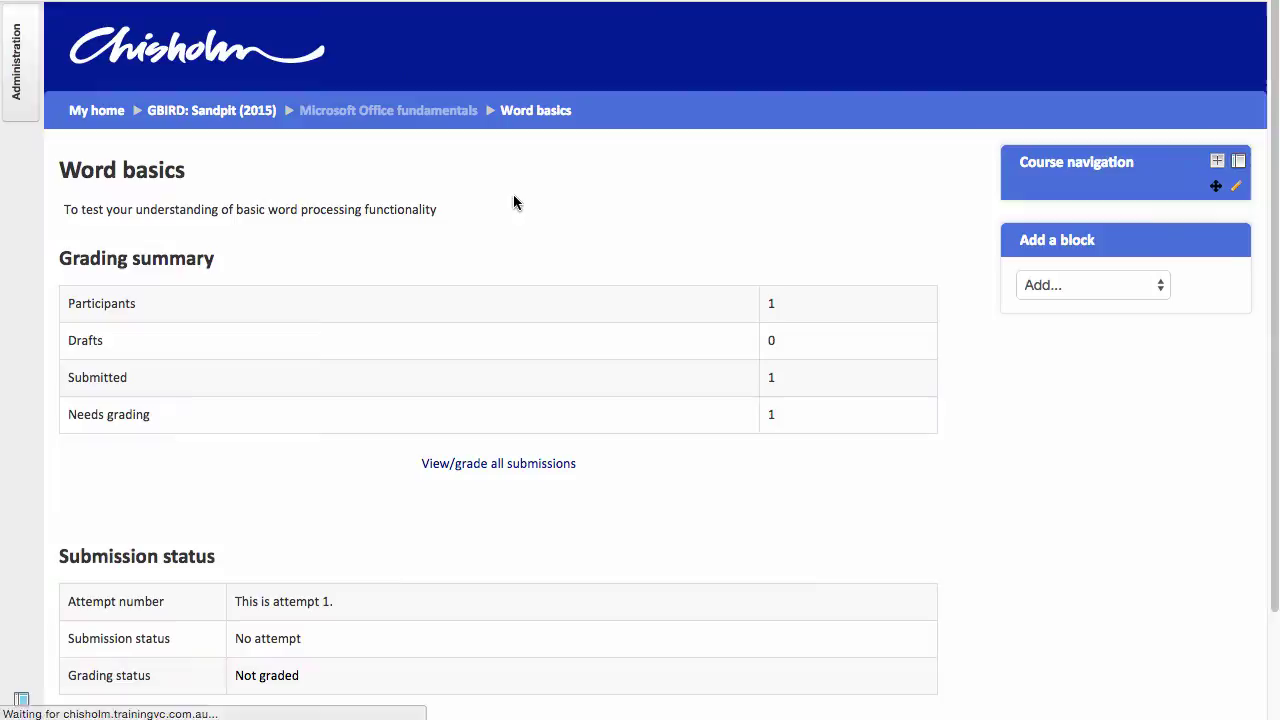
click(487, 470)
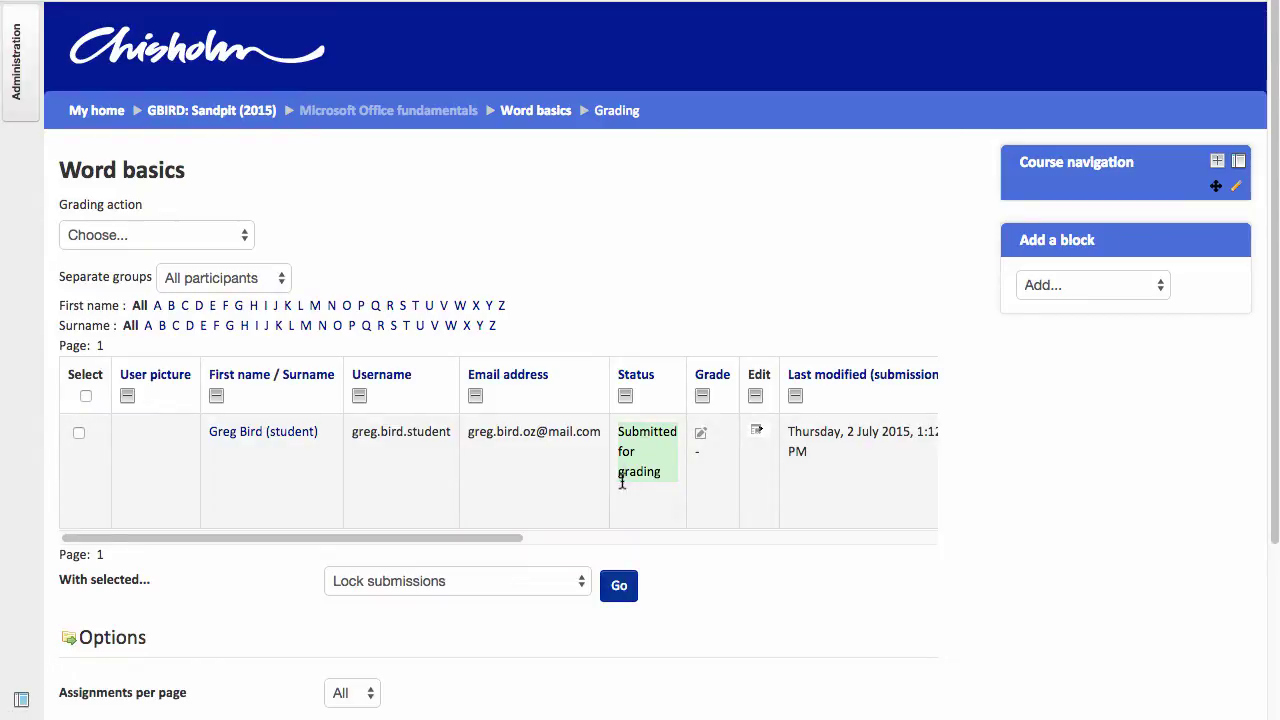
click(701, 438)
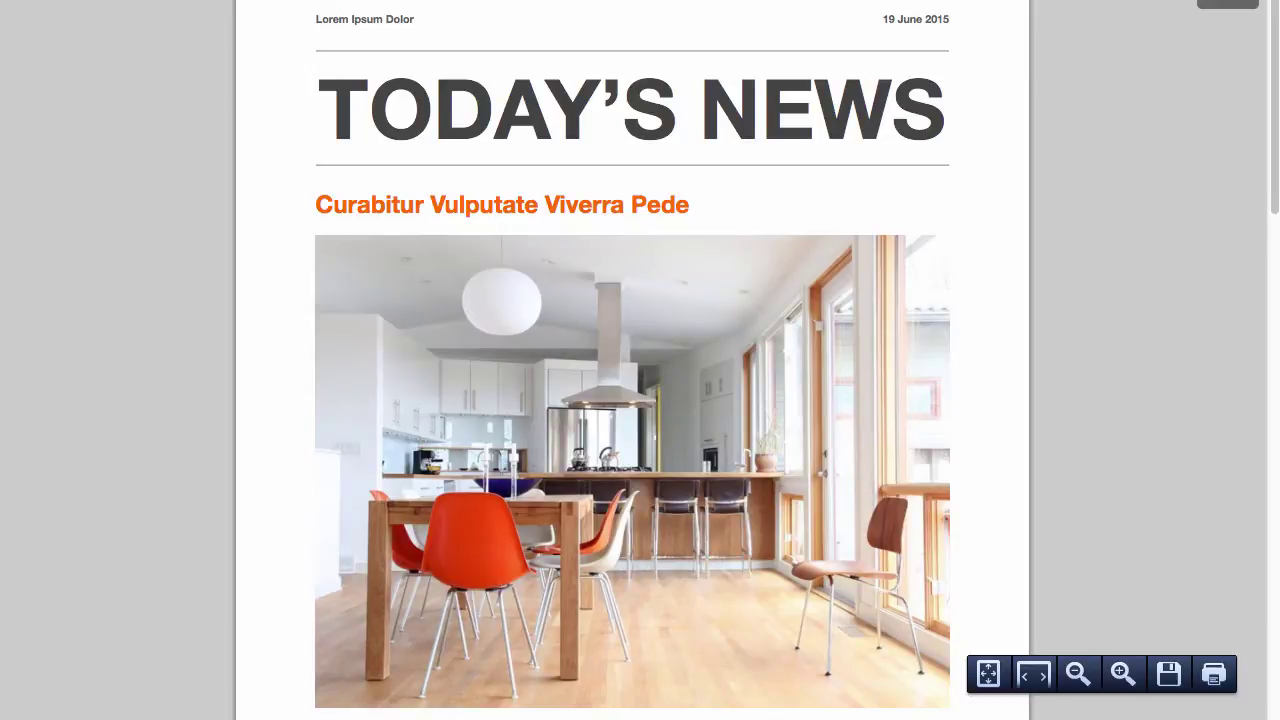
key(super+Left)
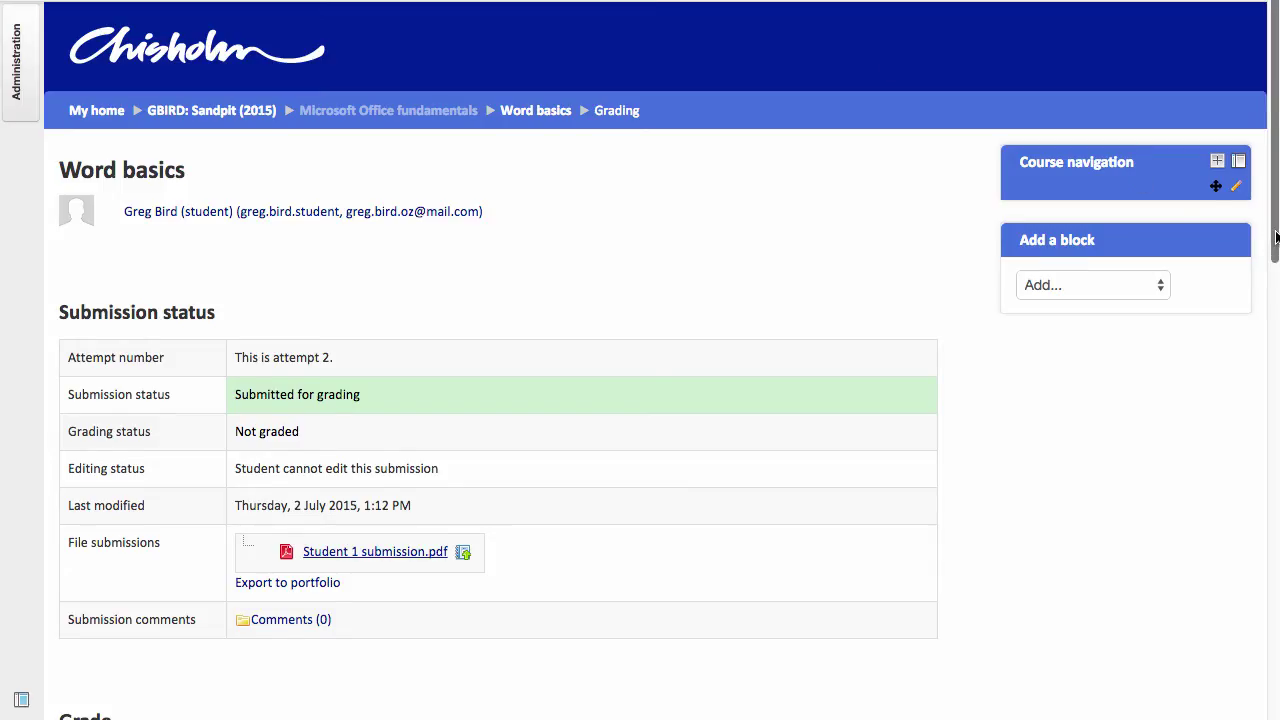
- Grade the submission as Further Evidence Required and write feedback on the Word Styles feature, referring the student back to the content for further help
drag(1275, 237, 1275, 305)
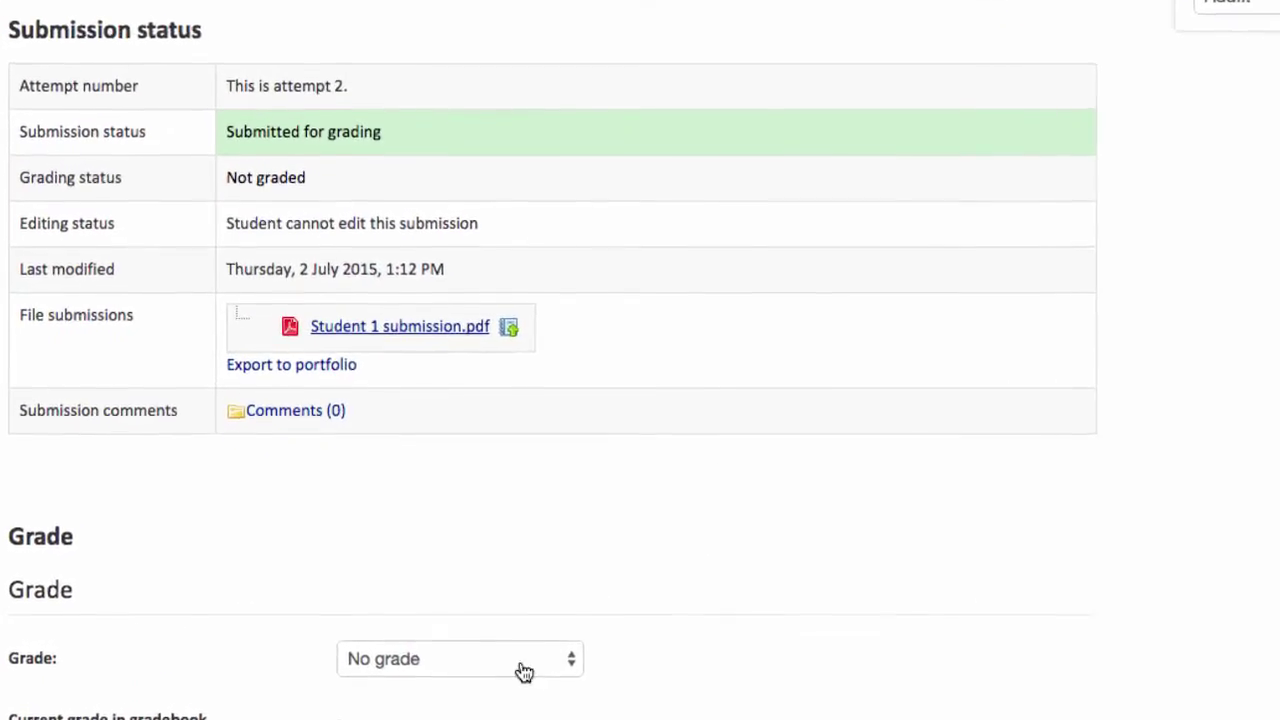
click(524, 671)
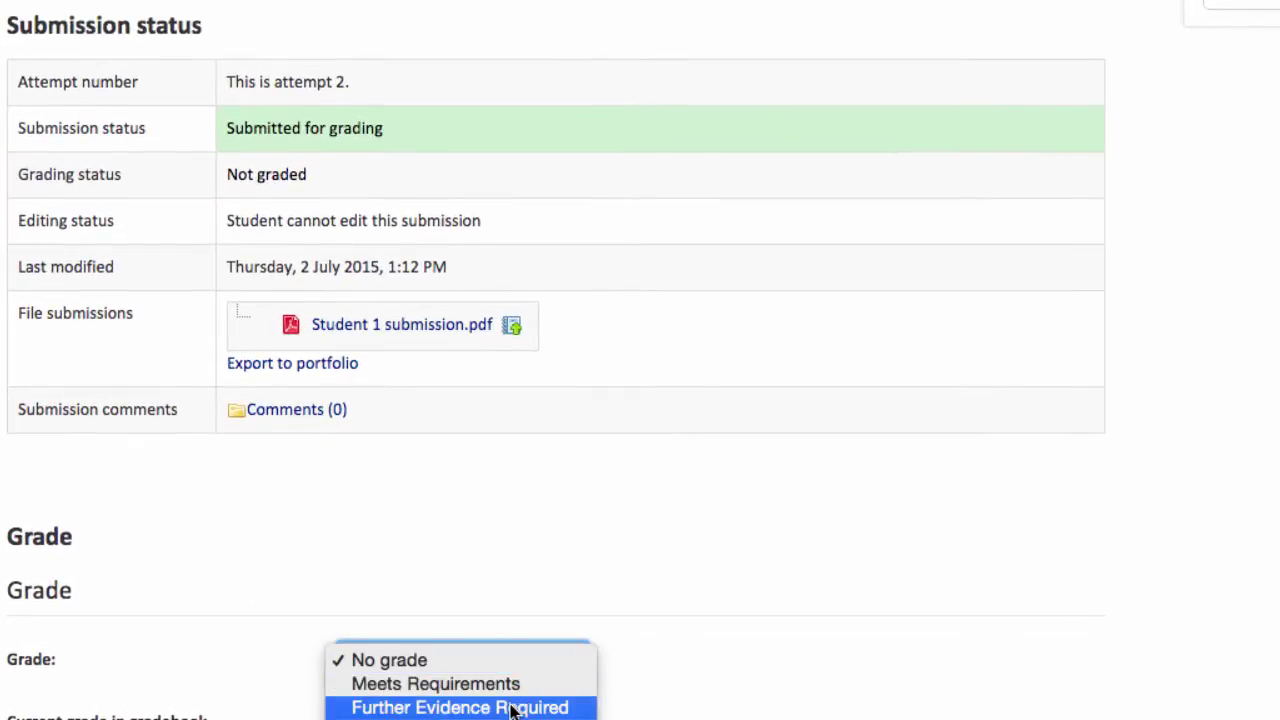
click(526, 706)
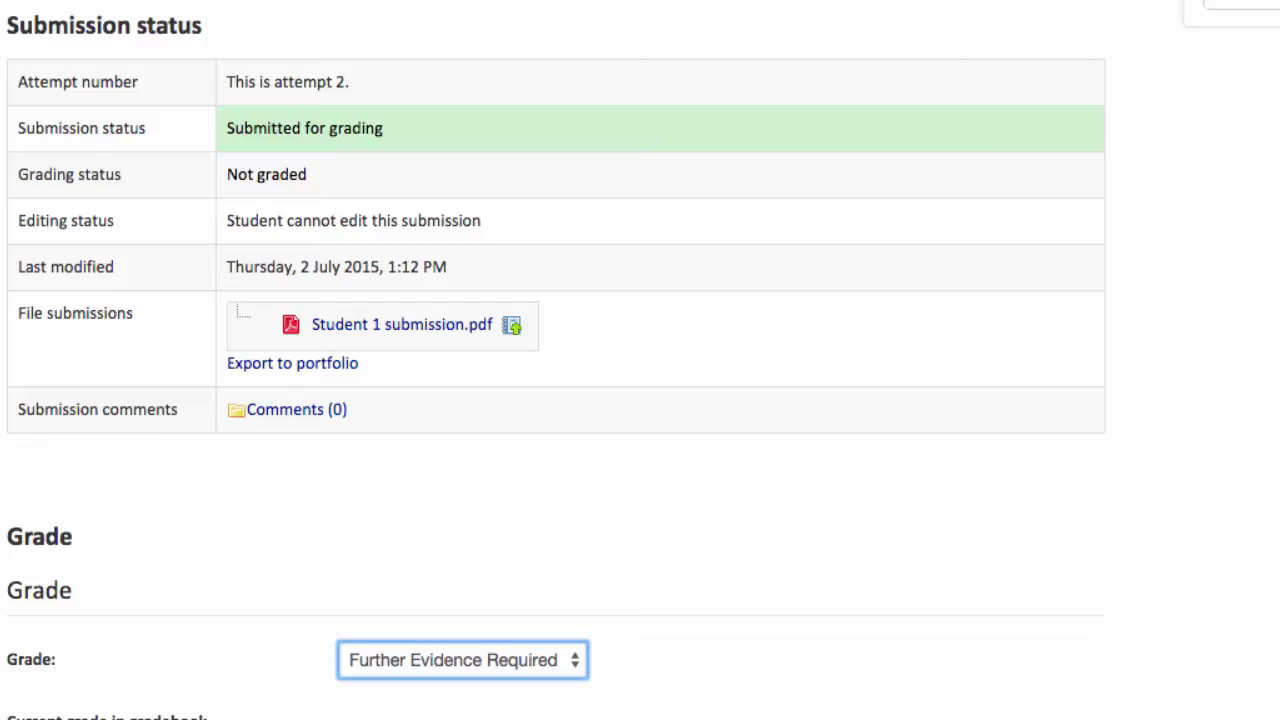
scroll(640, 360, down, 8)
click(318, 134)
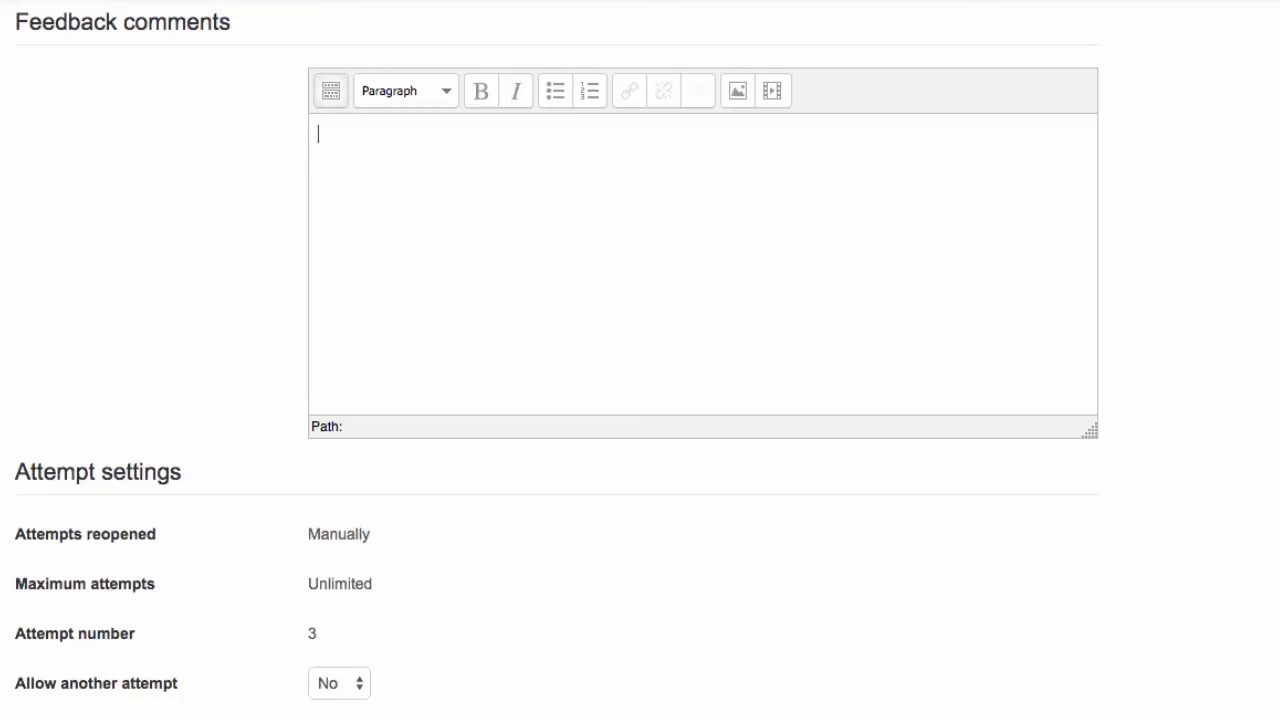
text(Goo)
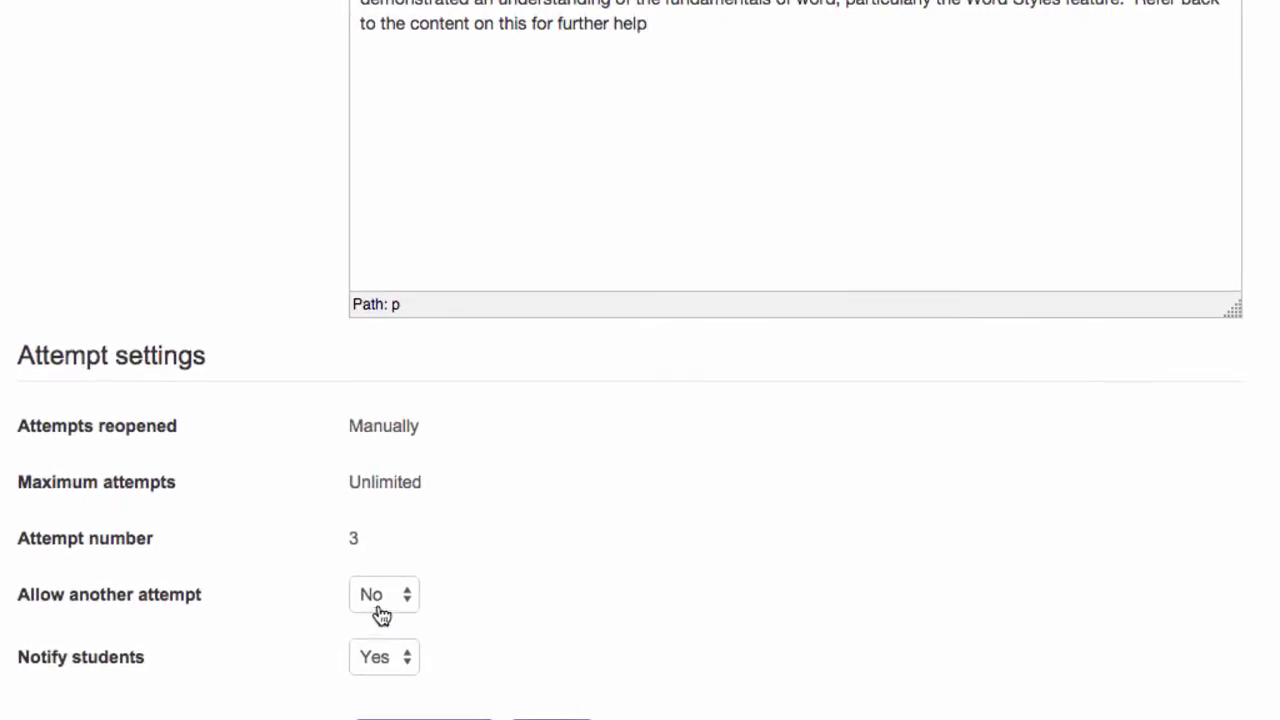
- Set Allow another attempt to Yes for the student and save the grading changes
click(388, 610)
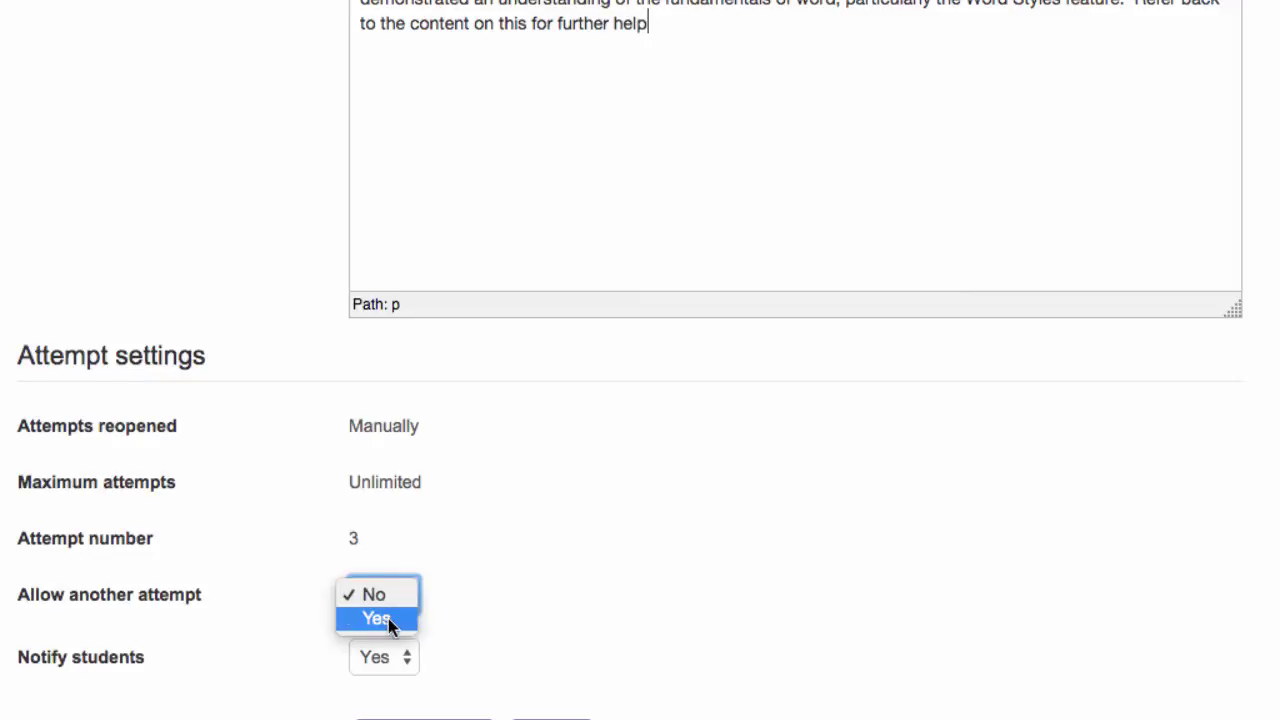
click(390, 620)
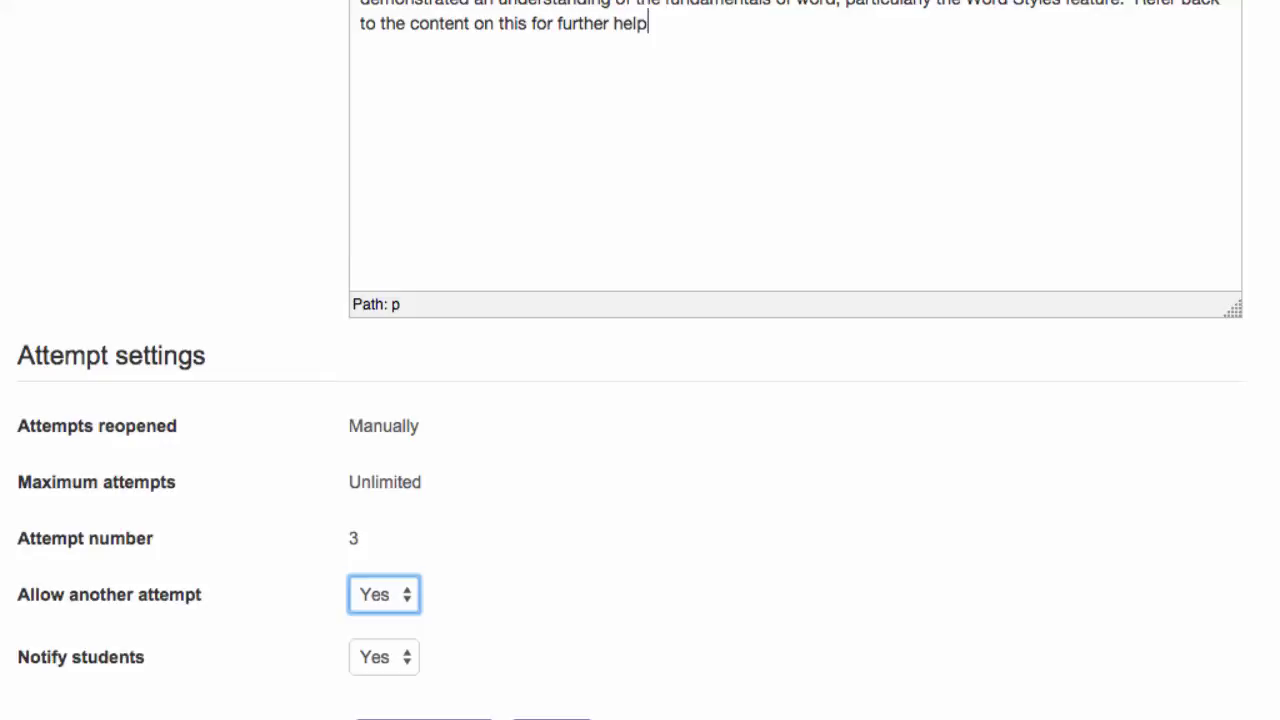
scroll(640, 400, down, 3)
click(468, 545)
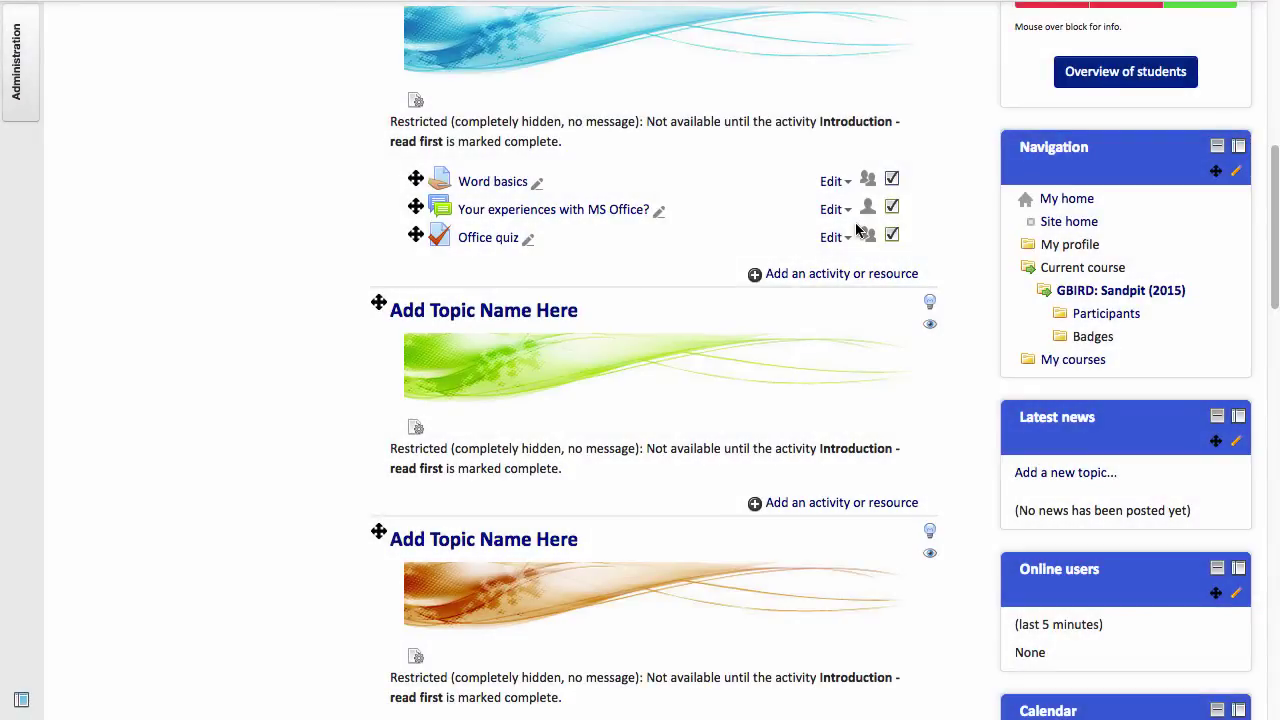
- Open the ratings settings of the "Your experiences with MS Office?" forum and check the aggregate type options, keeping Maximum rating
click(834, 210)
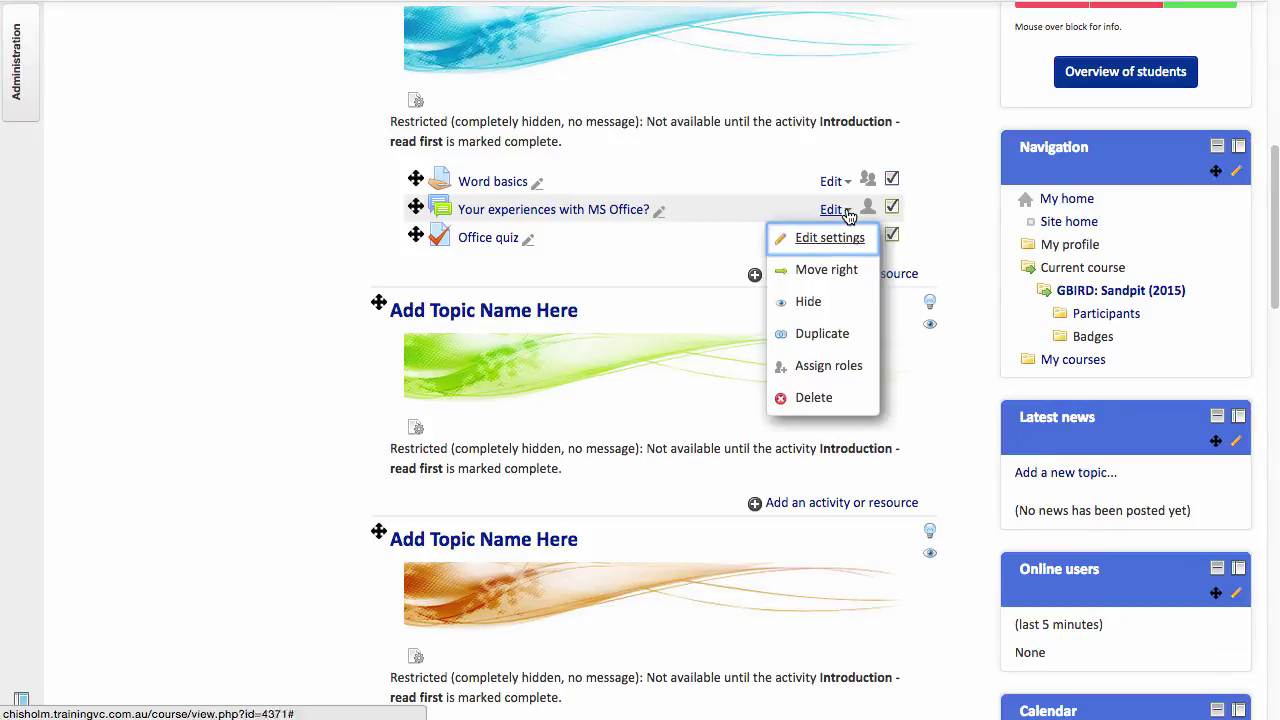
click(829, 240)
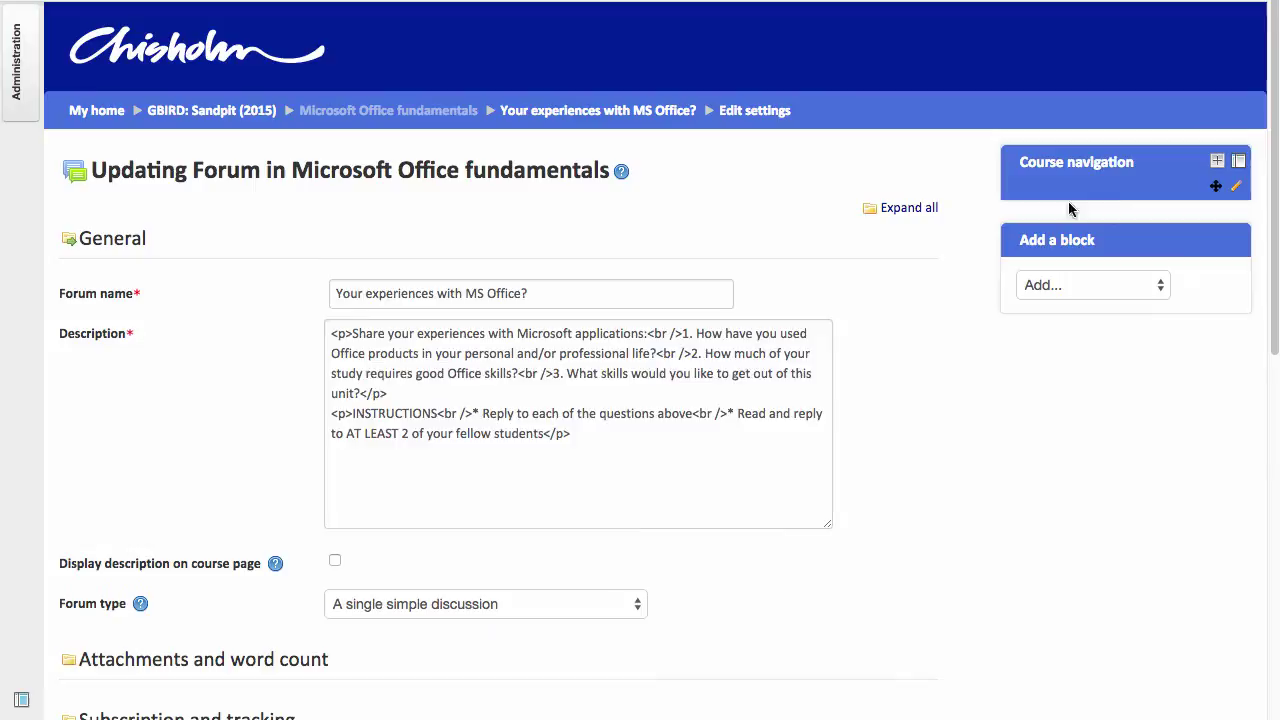
drag(1276, 192, 1257, 546)
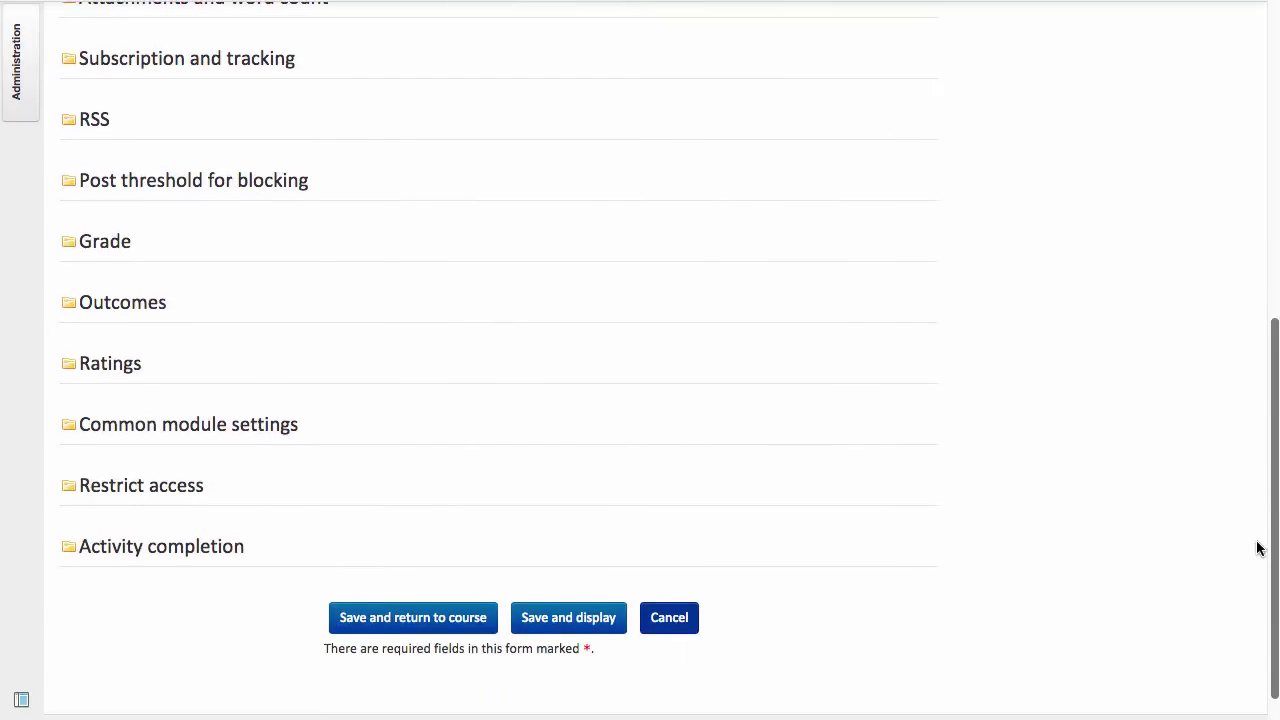
click(100, 376)
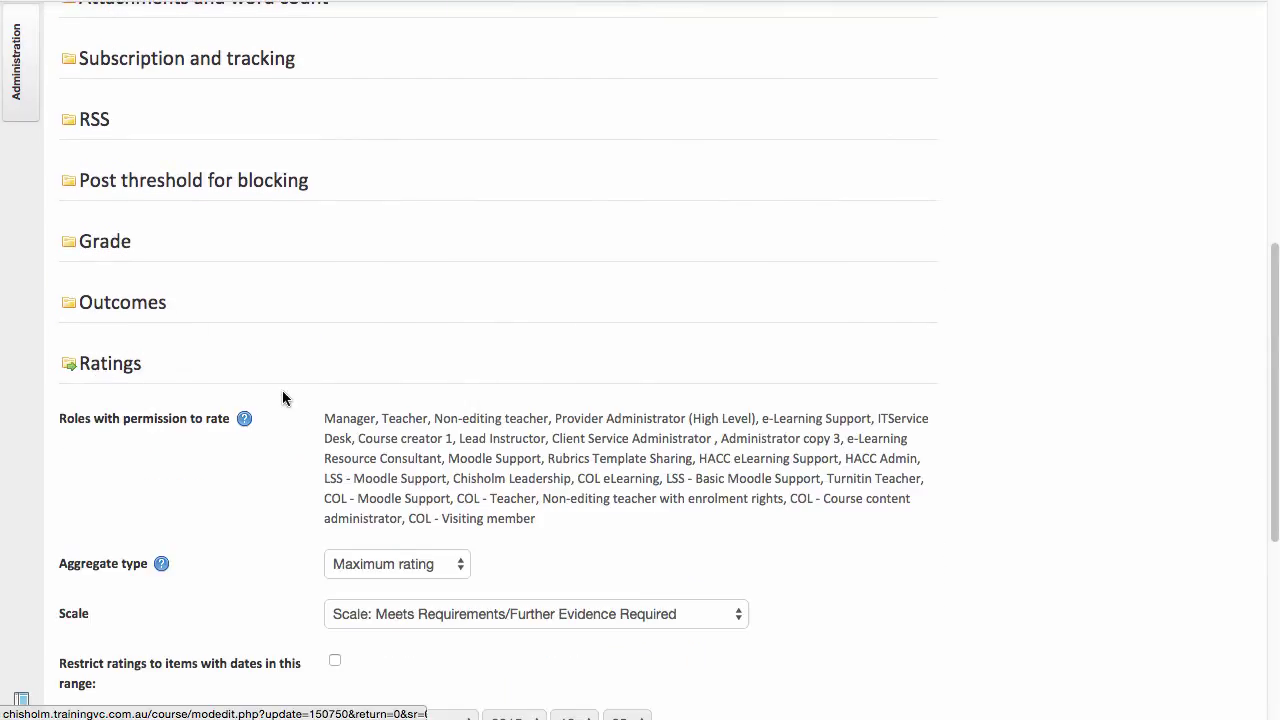
click(394, 566)
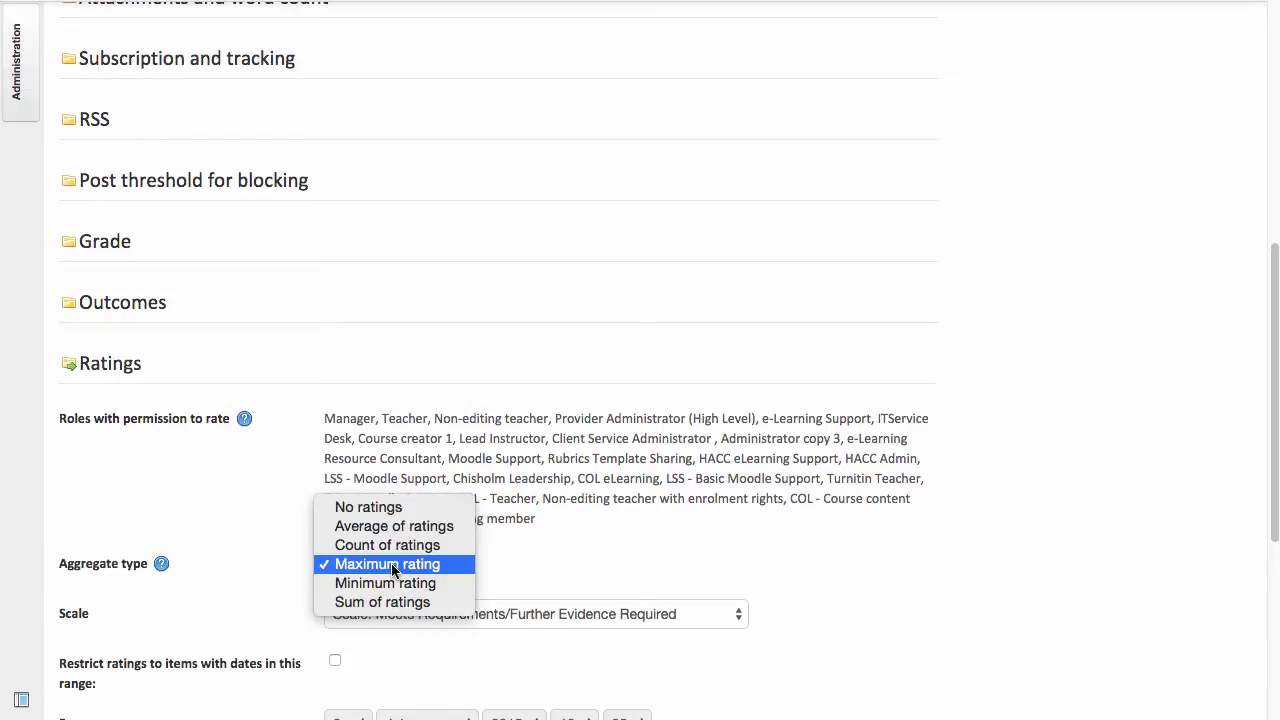
click(394, 566)
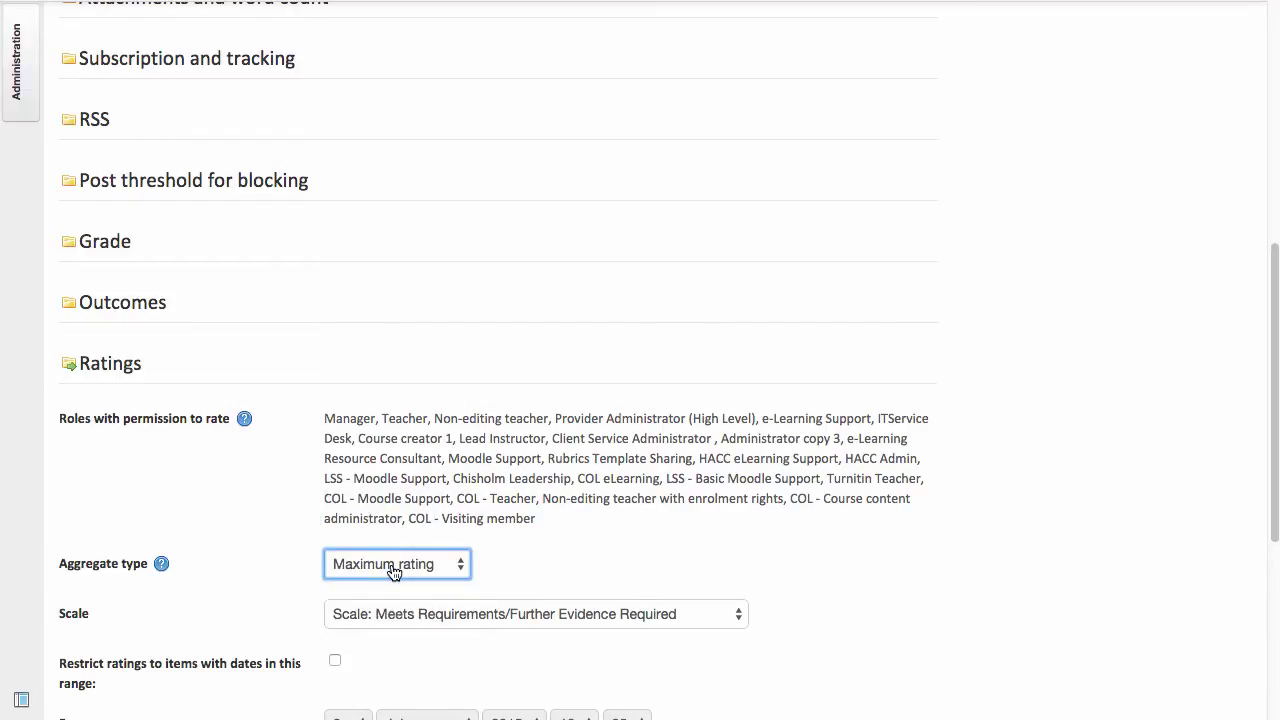
- Check the forum's rating scale options, keep Meets Requirements/Further Evidence Required, and leave the settings without saving
click(586, 620)
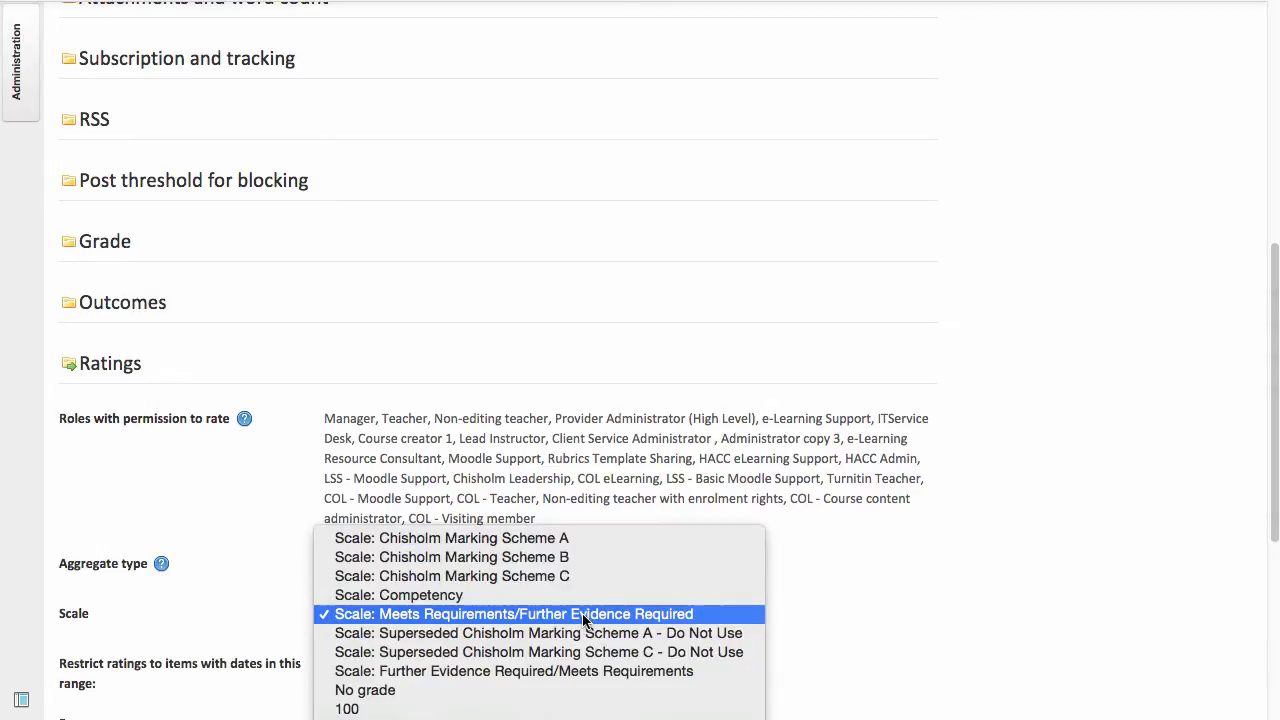
click(586, 620)
scroll(1276, 520, down, 1)
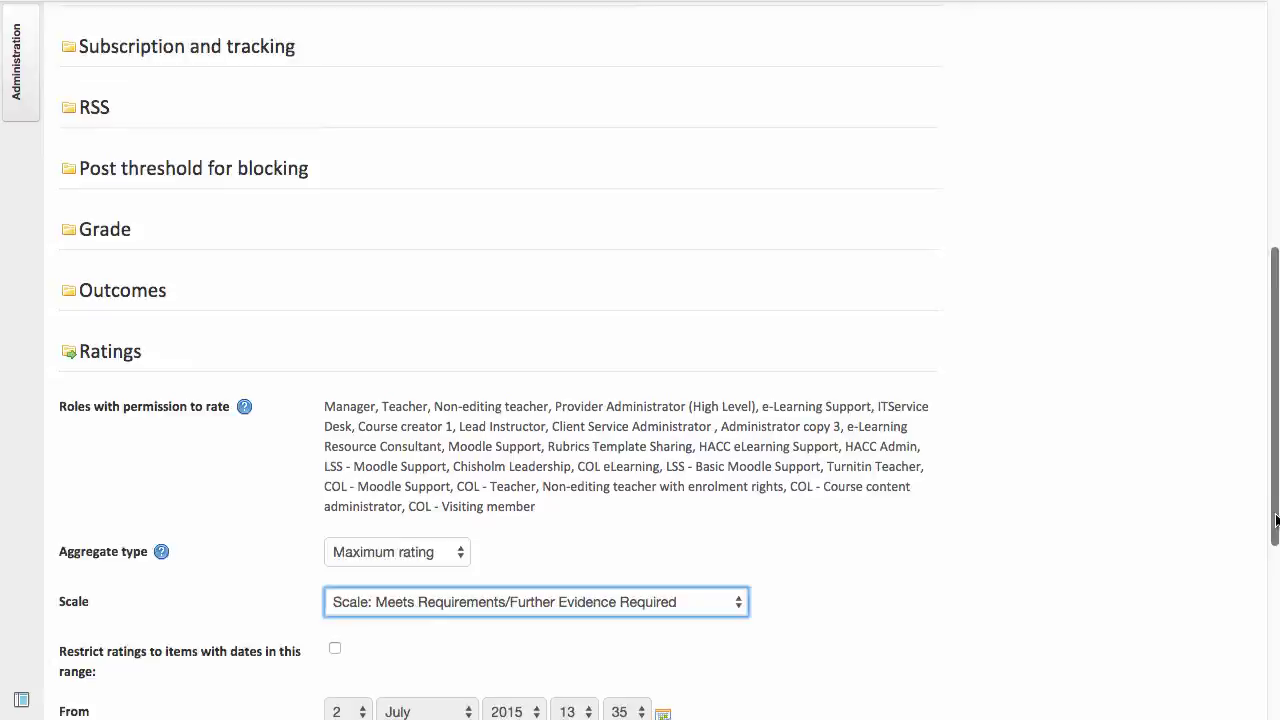
scroll(1276, 520, down, 5)
click(660, 602)
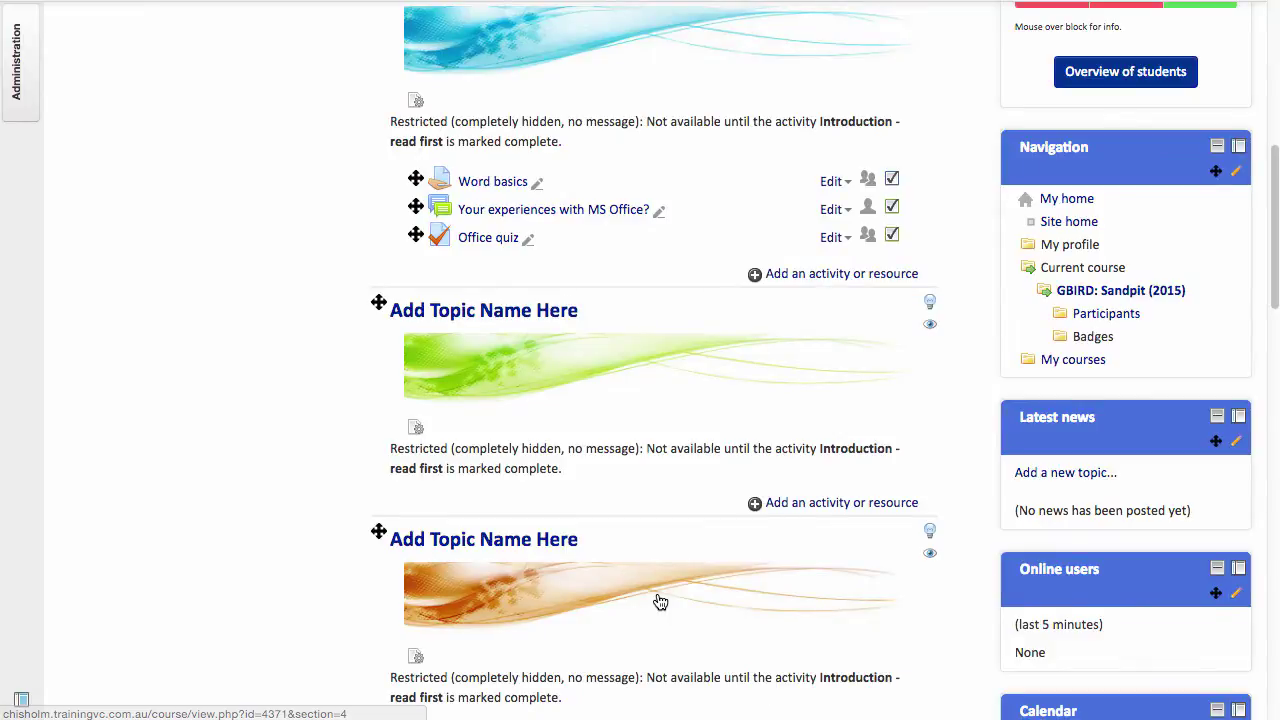
- Rate the student's reply in the "Your experiences with MS Office?" forum as Meets Requirements
click(575, 211)
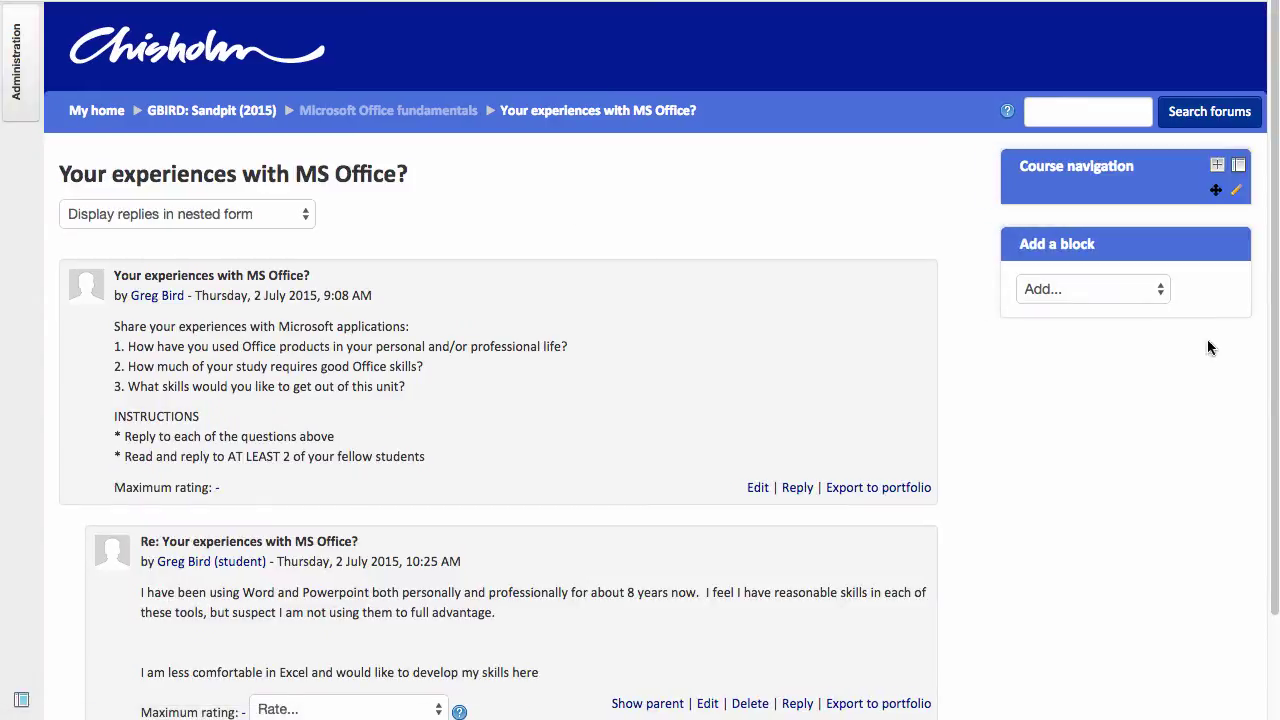
scroll(1272, 392, down, 3)
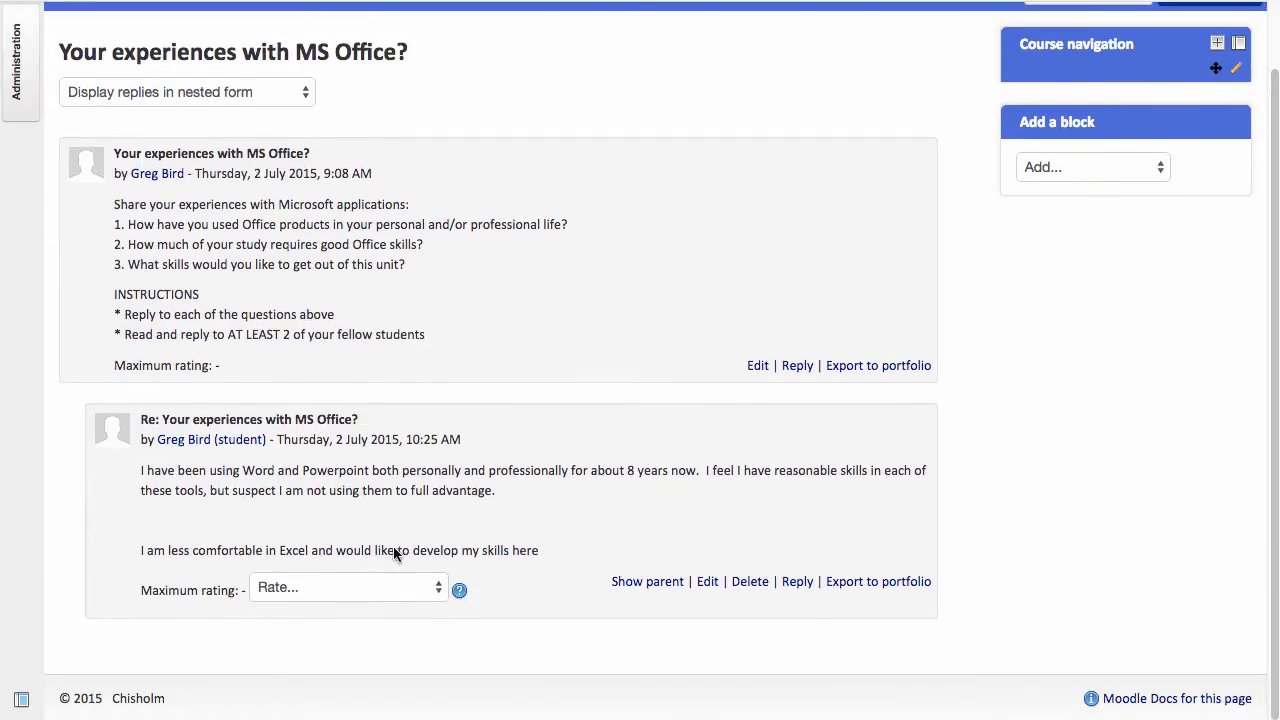
click(378, 597)
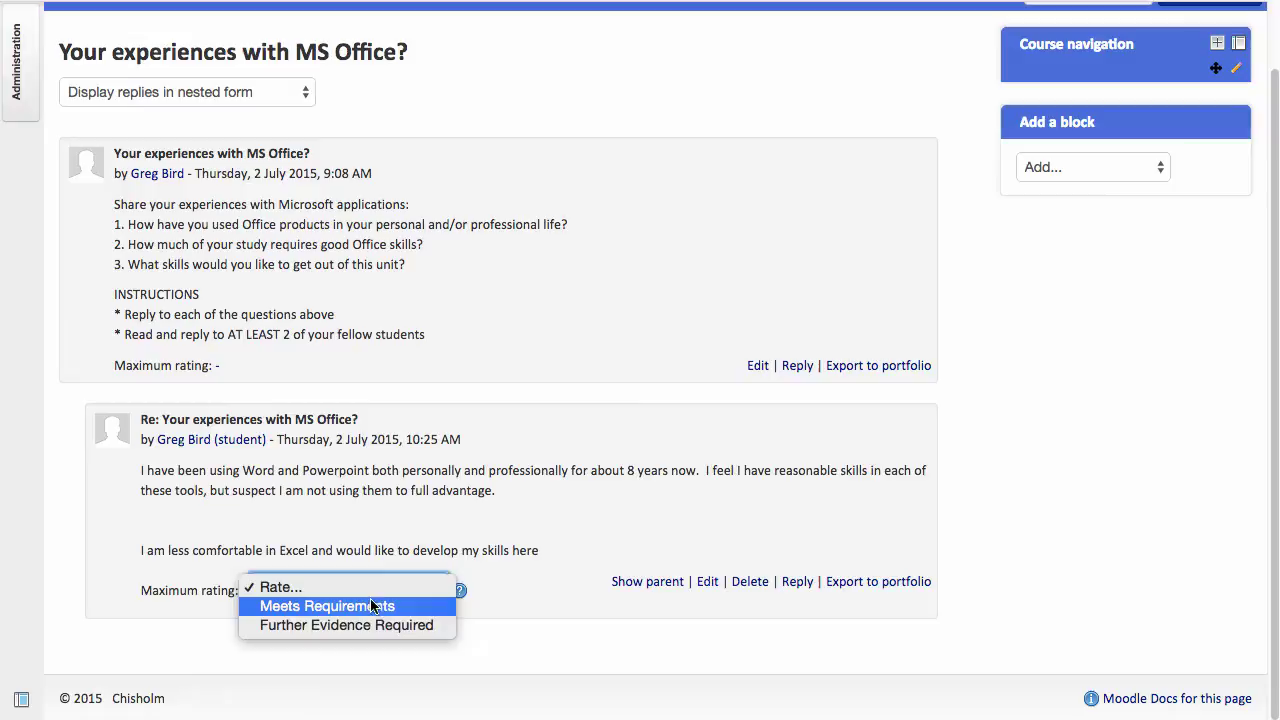
click(365, 607)
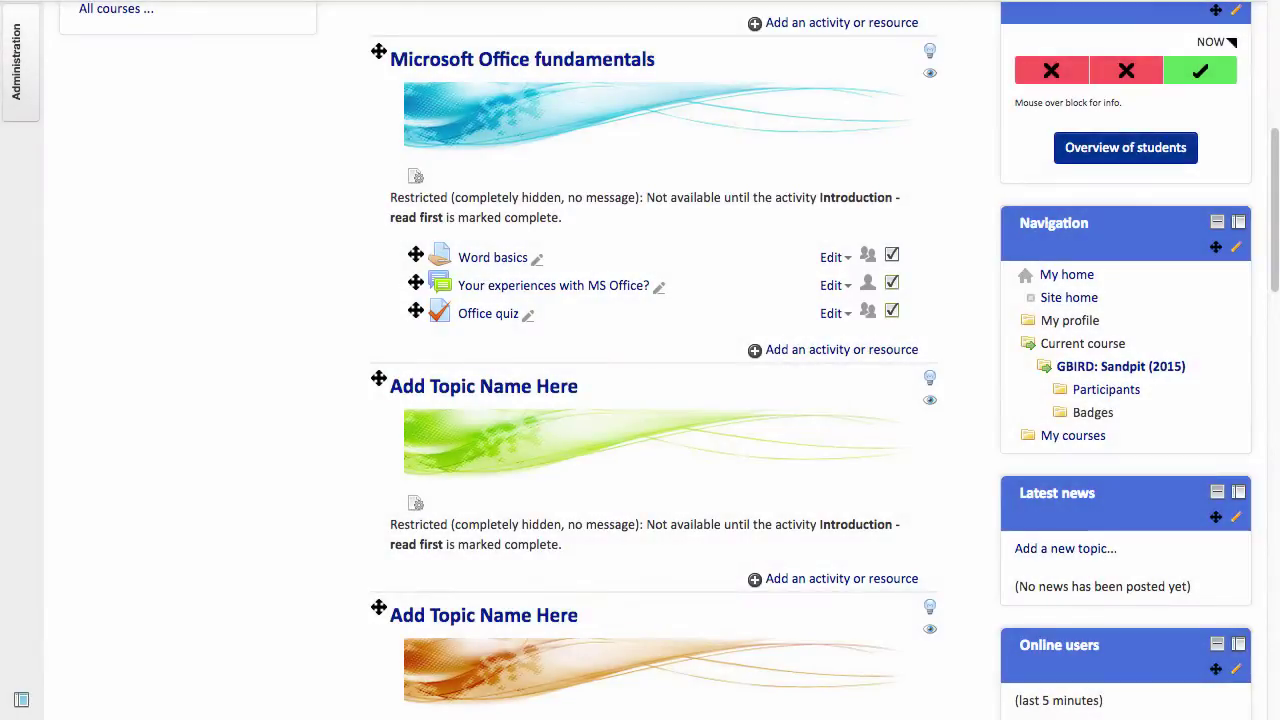
- Open the Office quiz for editing and review its maximum grade and the marks assigned to each question
click(479, 320)
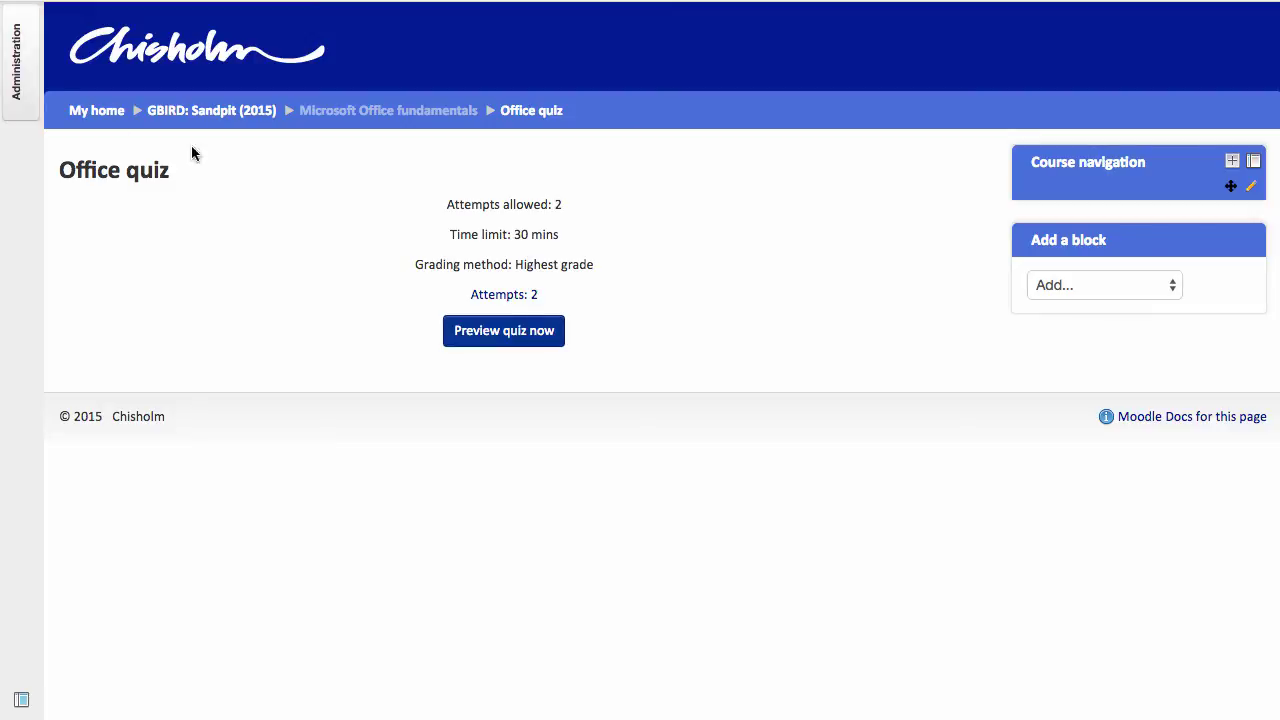
click(15, 82)
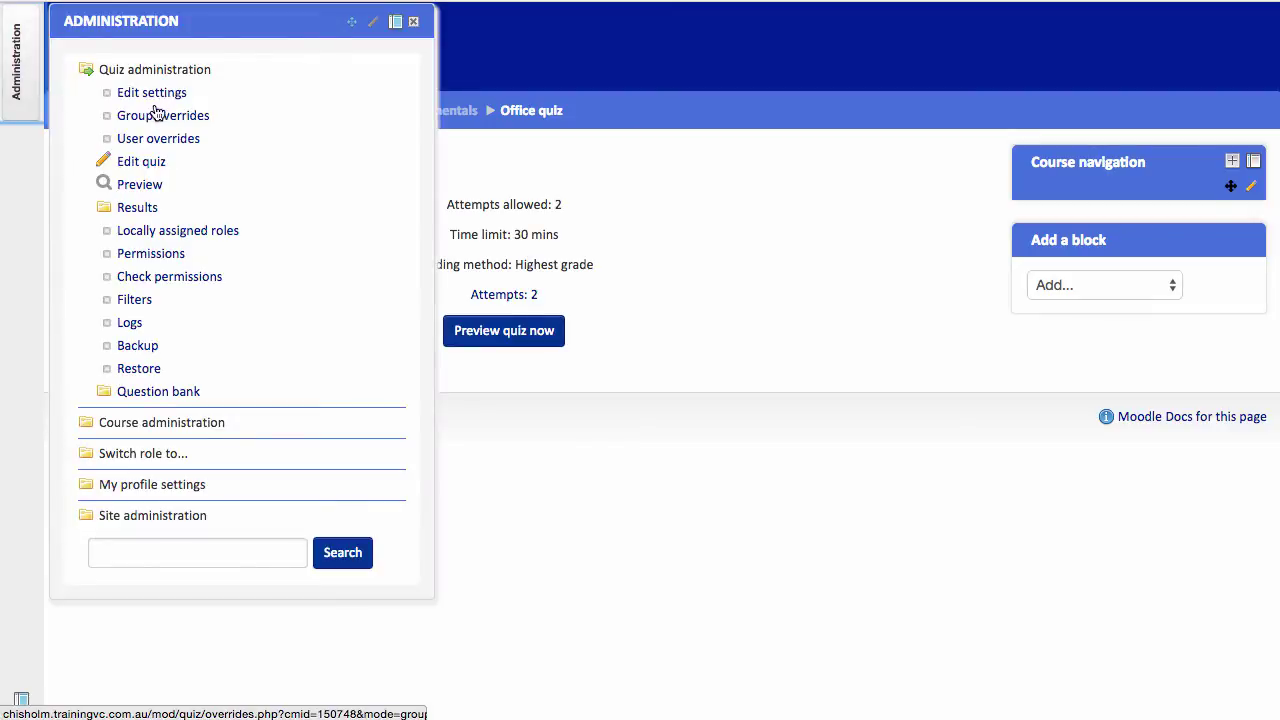
click(142, 166)
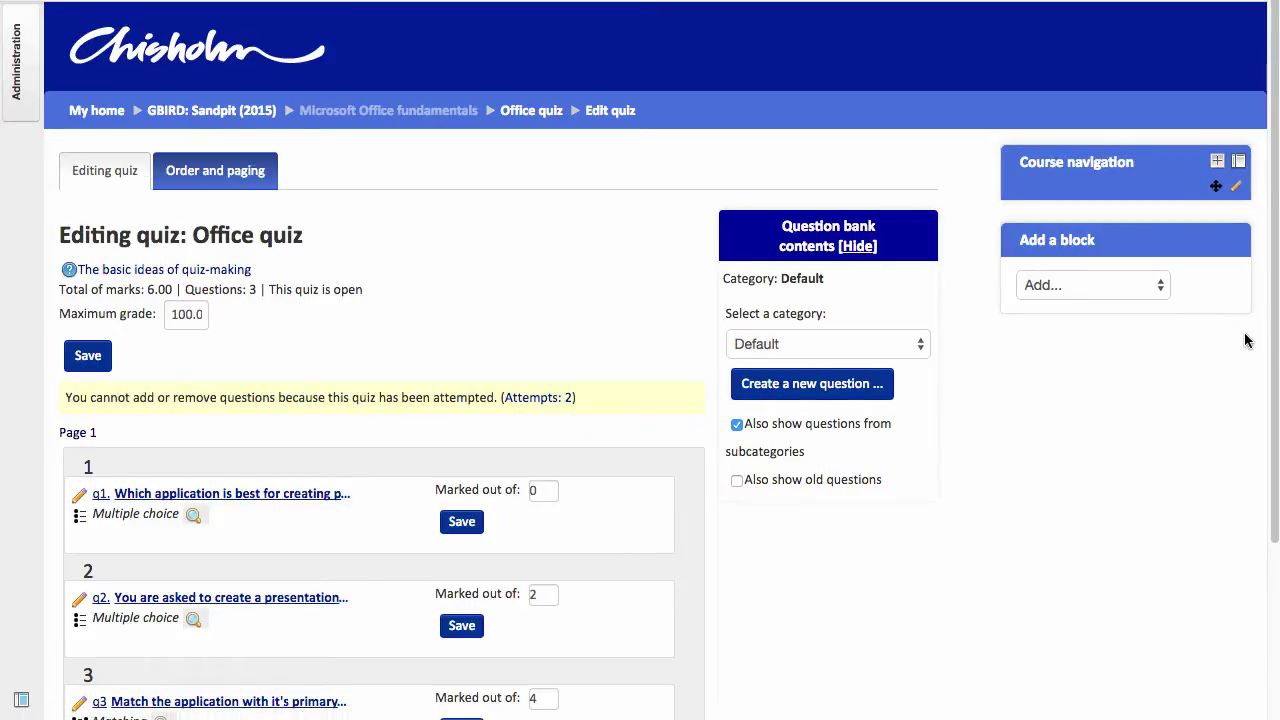
drag(1271, 343, 1268, 490)
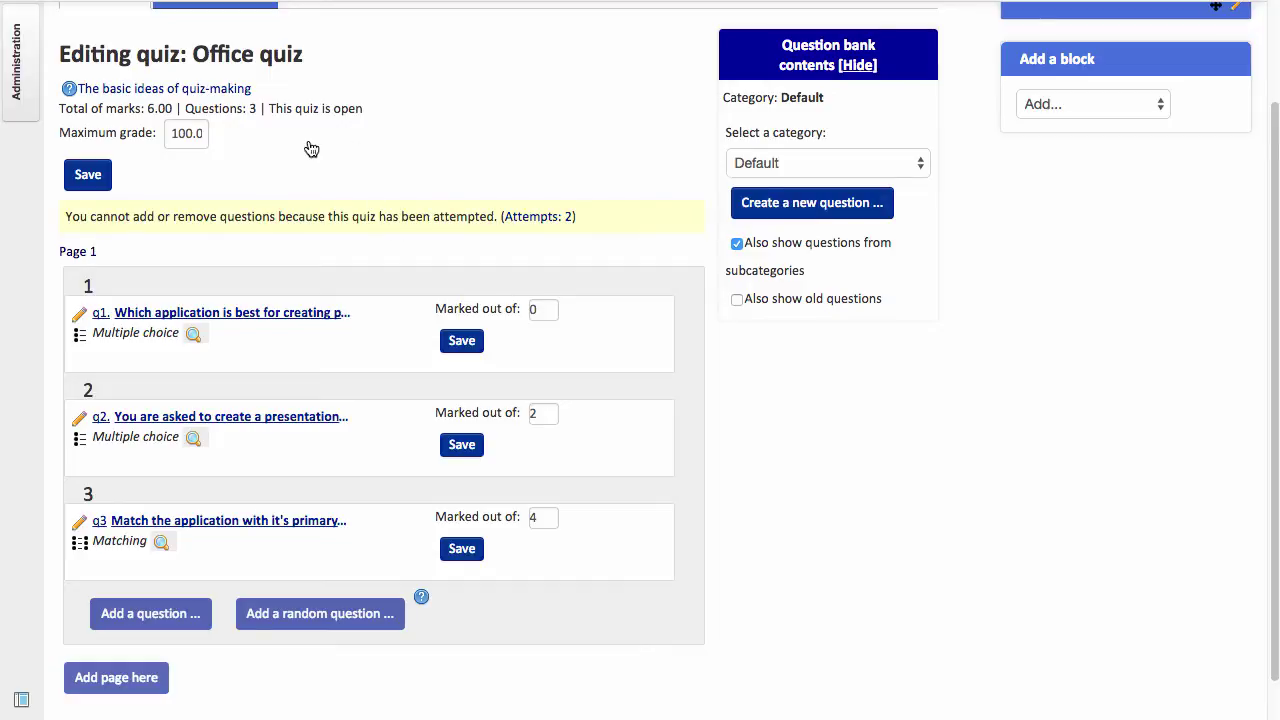
- Open the Office quiz settings and examine which review options are enabled during and after the attempt
mouse_move(24, 78)
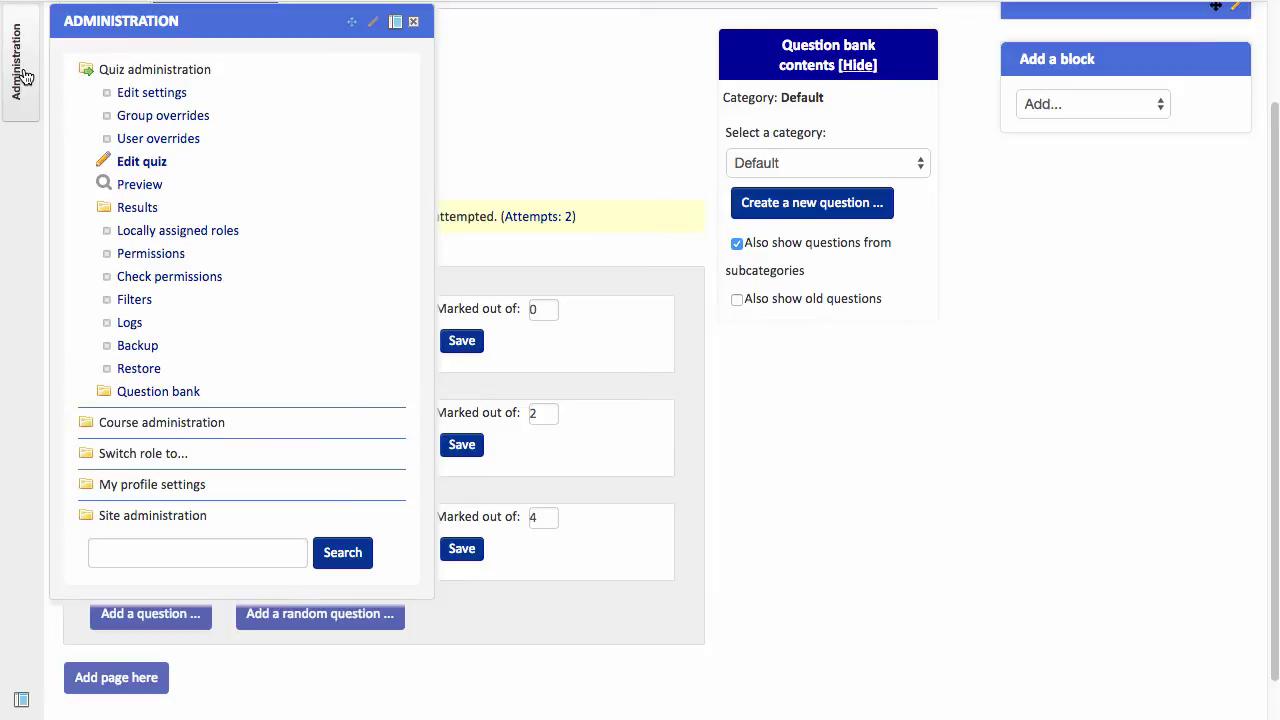
click(161, 99)
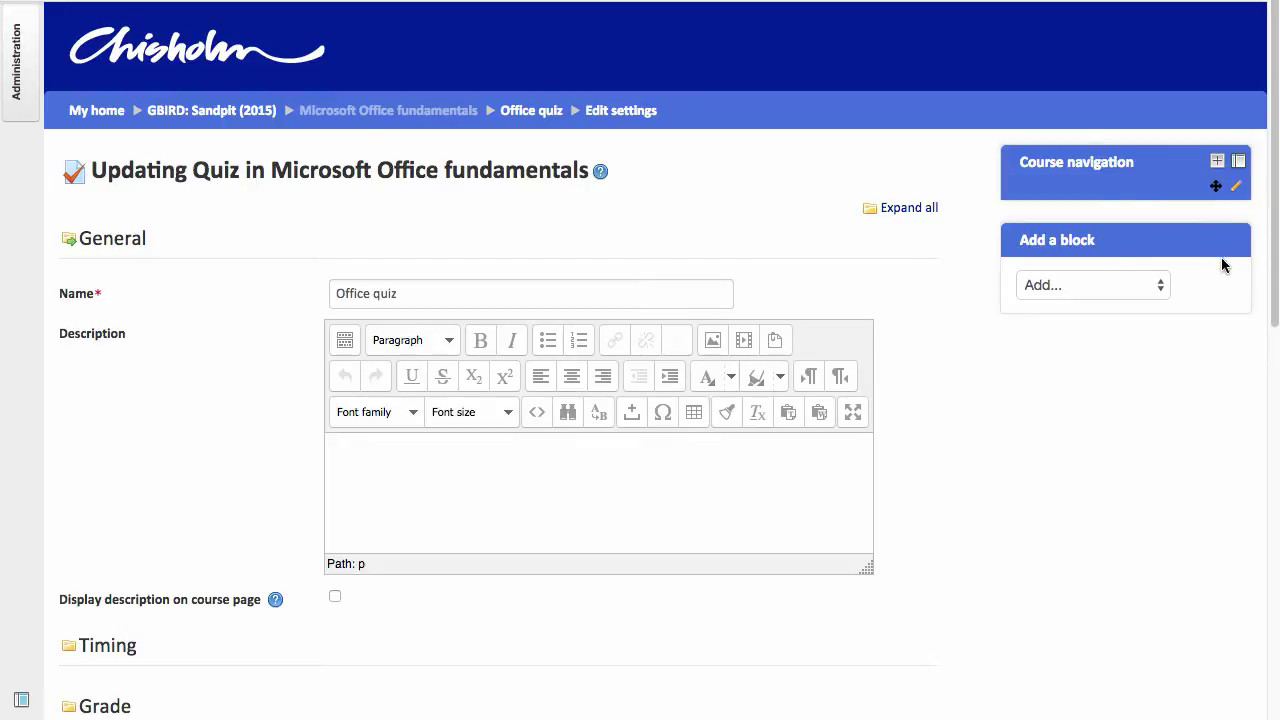
drag(1270, 298, 1266, 549)
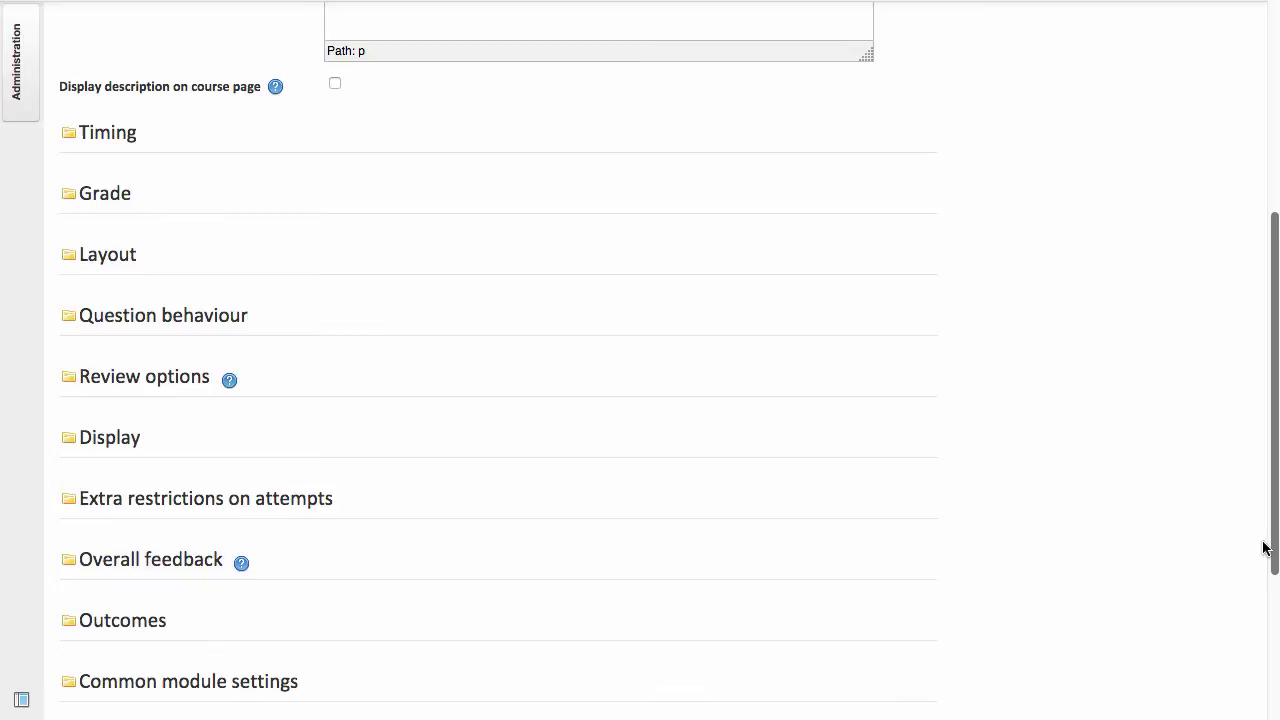
click(105, 378)
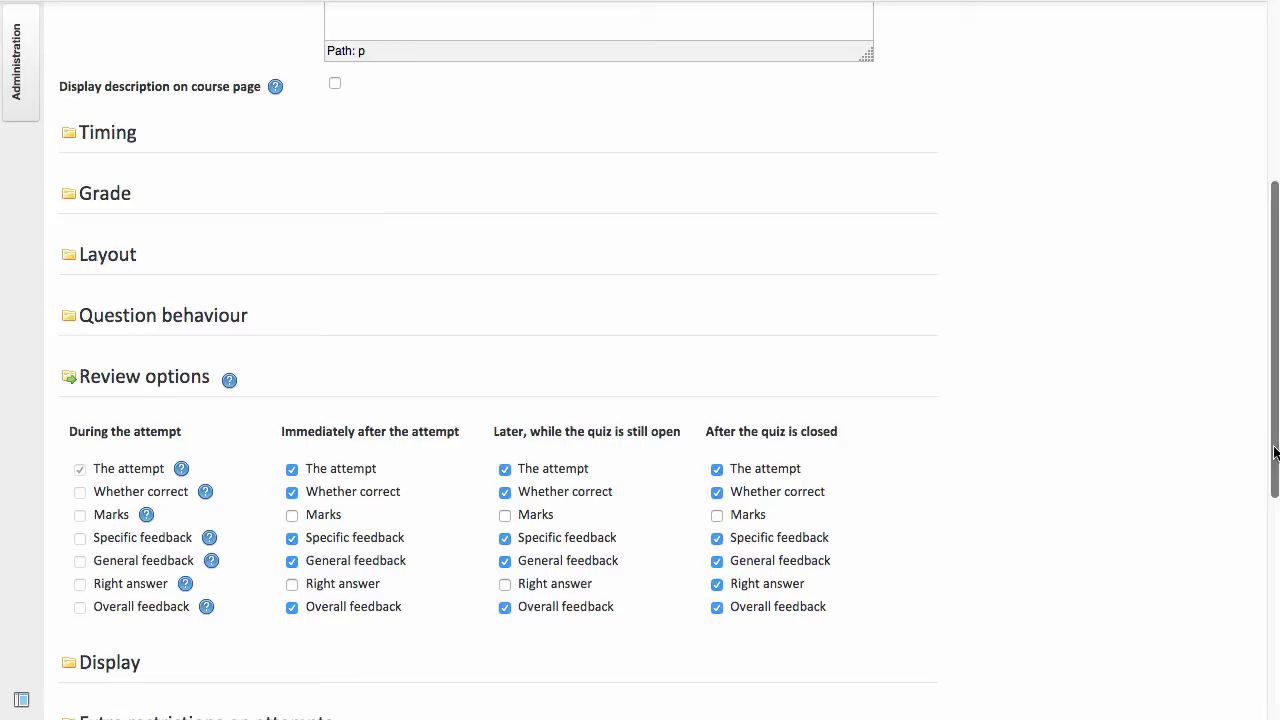
- Examine the grade boundaries and feedback texts in the Office quiz's overall feedback settings, and leave the settings without saving
drag(1274, 453, 1258, 668)
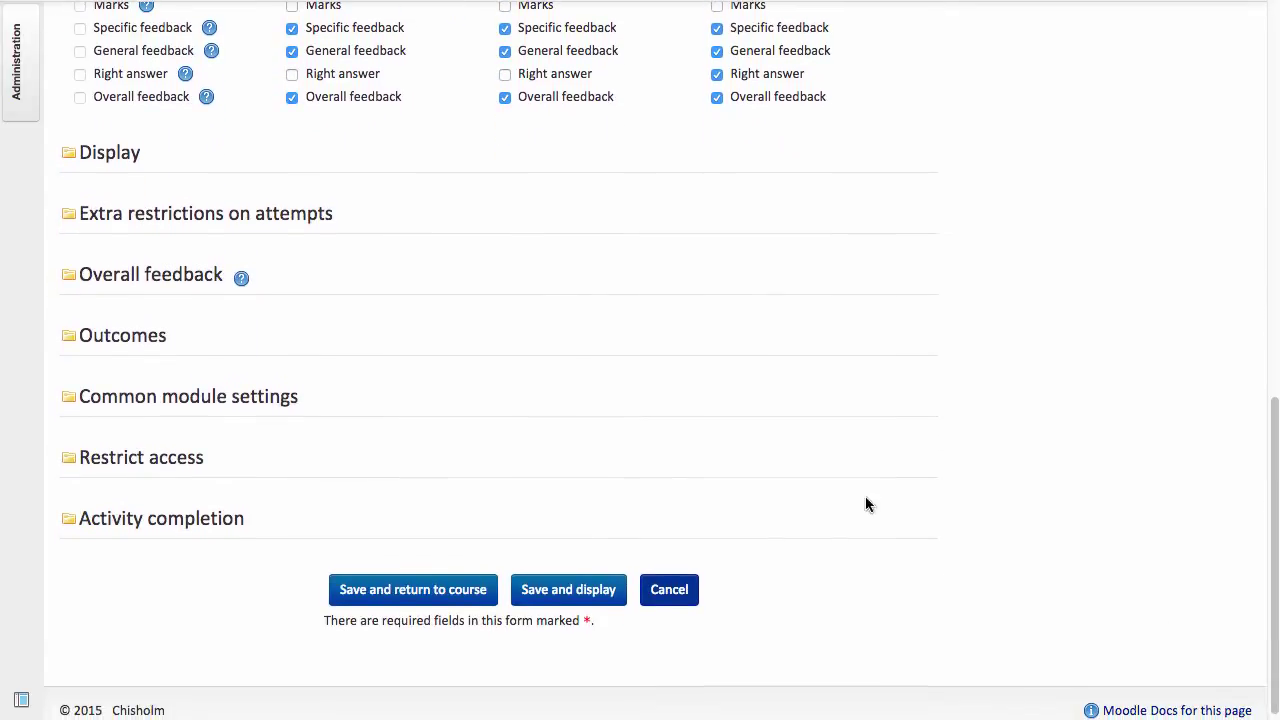
click(117, 283)
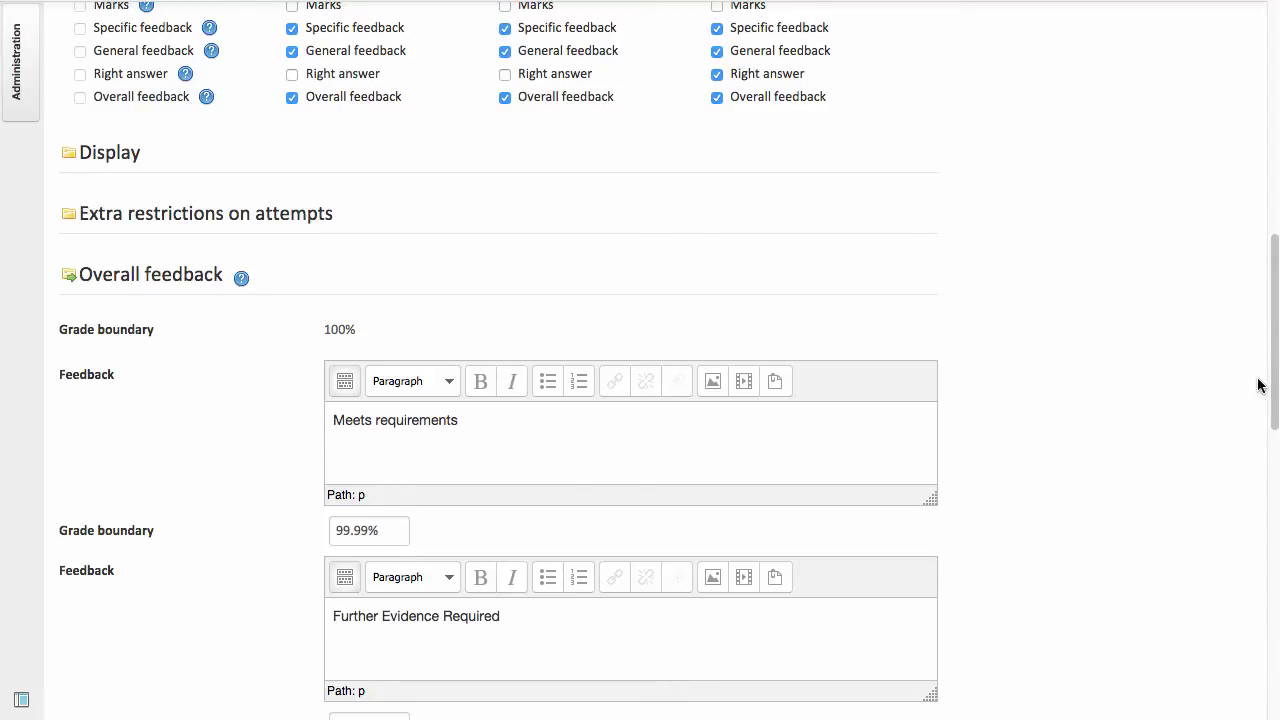
drag(1271, 386, 1271, 677)
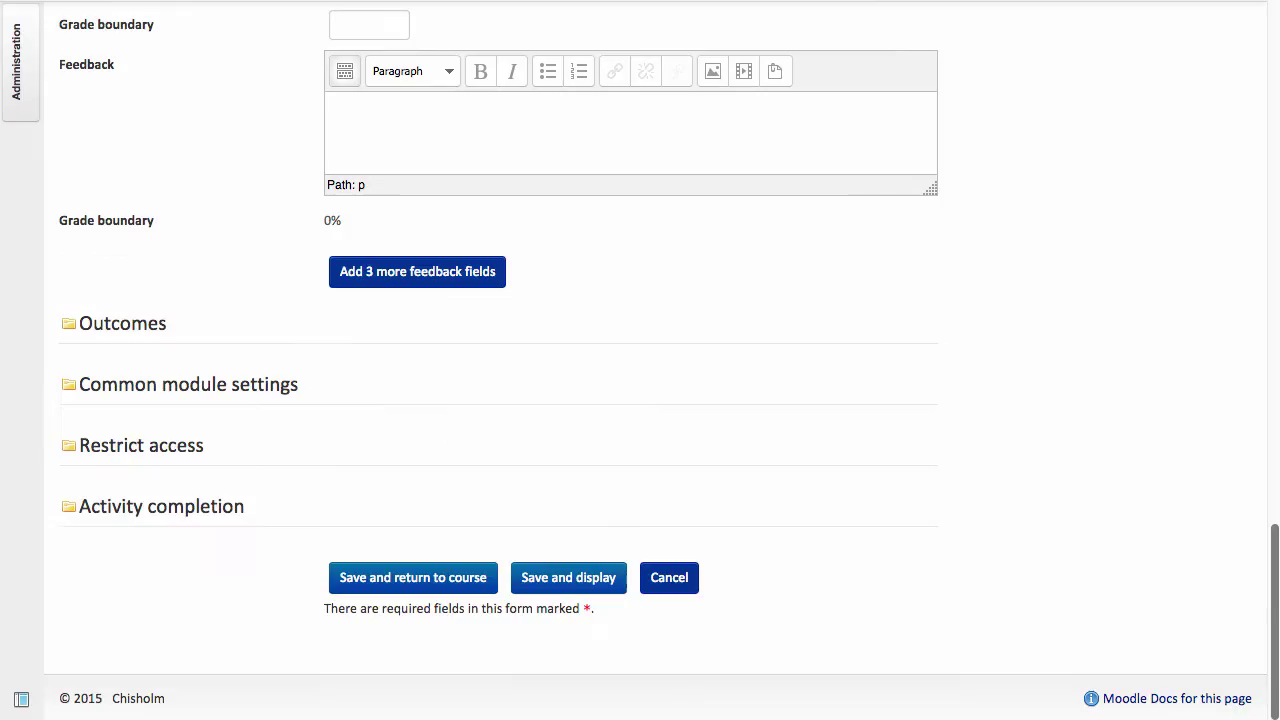
click(687, 597)
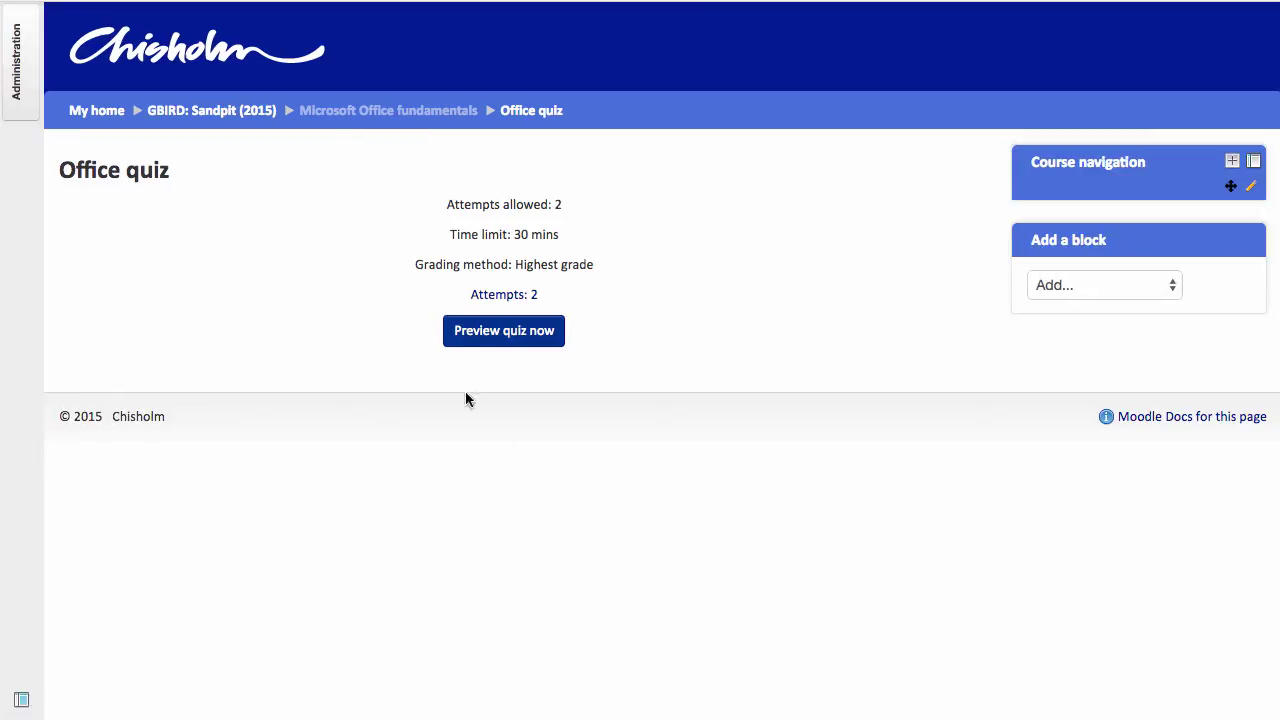
- Open the Office quiz attempts report and review the grade and overall feedback of the student's second attempt
click(487, 303)
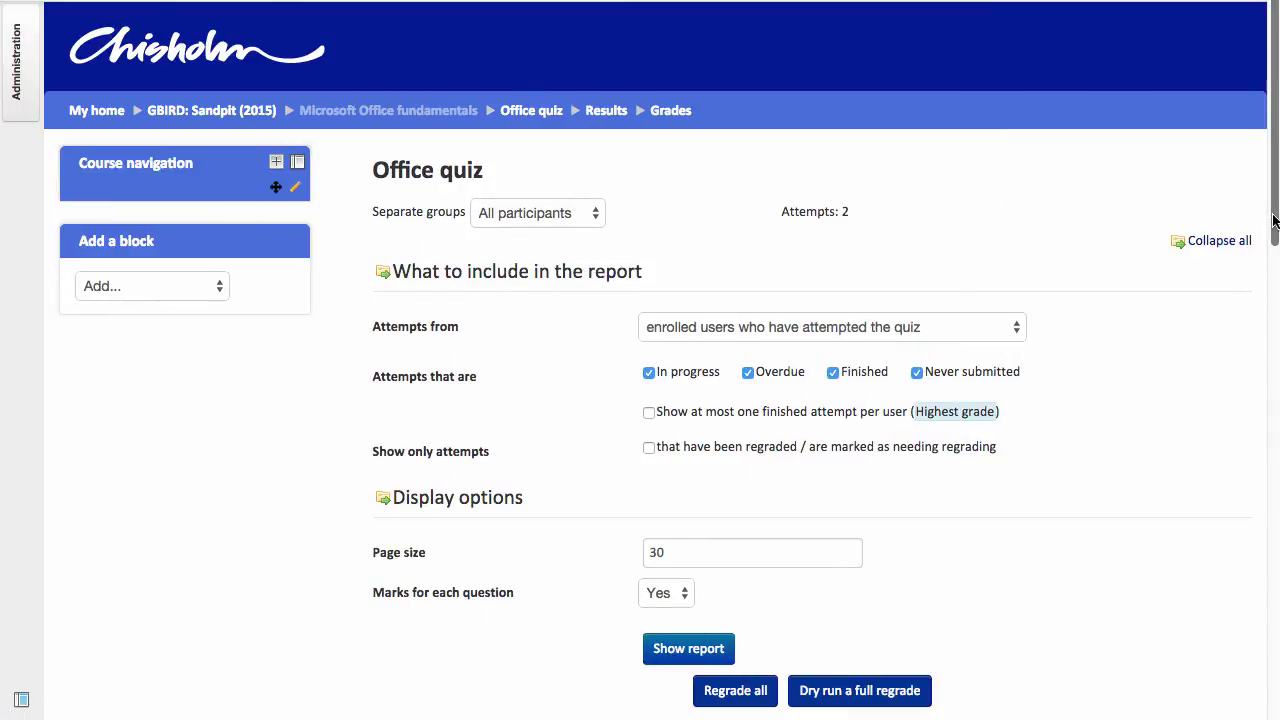
drag(1276, 220, 1276, 497)
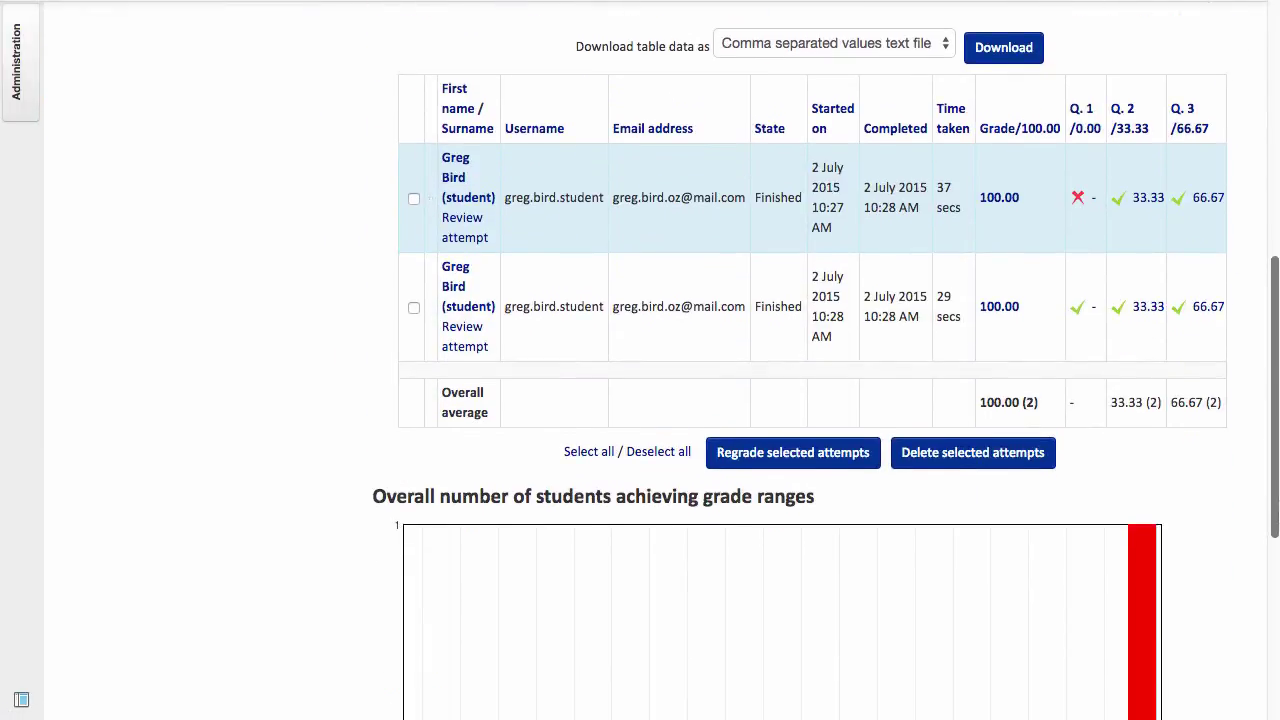
click(1000, 308)
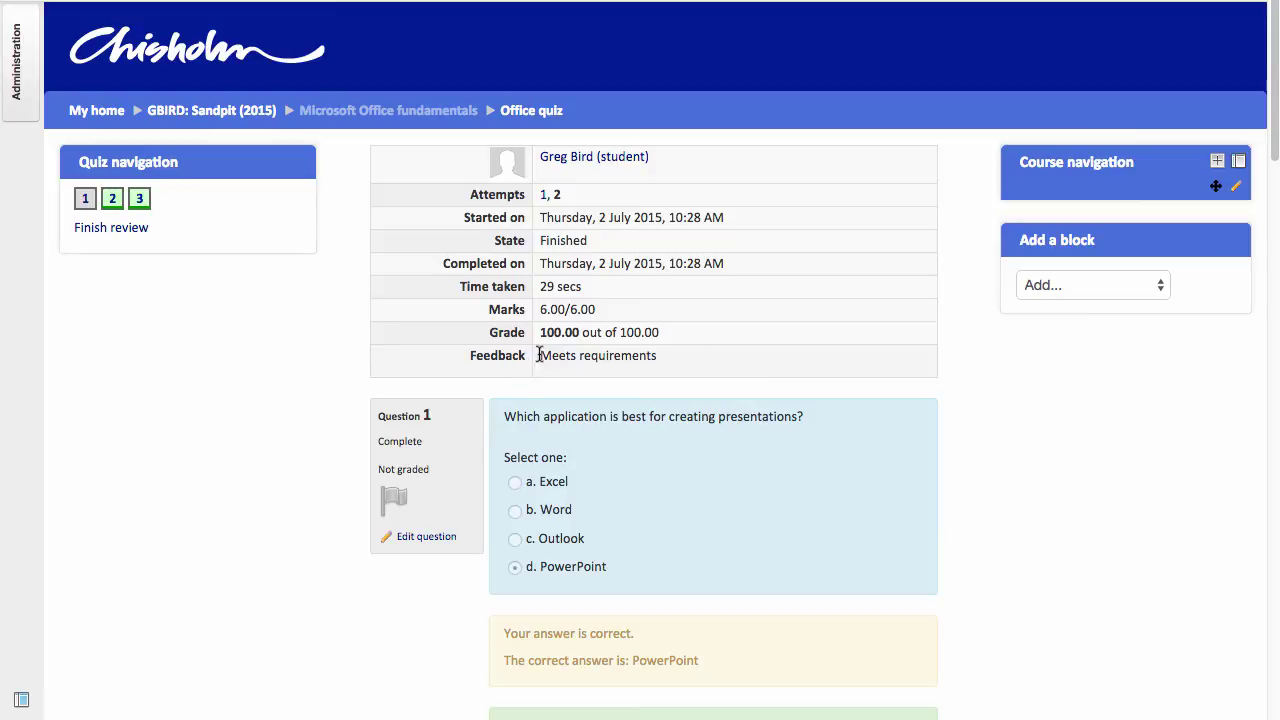
drag(538, 357, 658, 356)
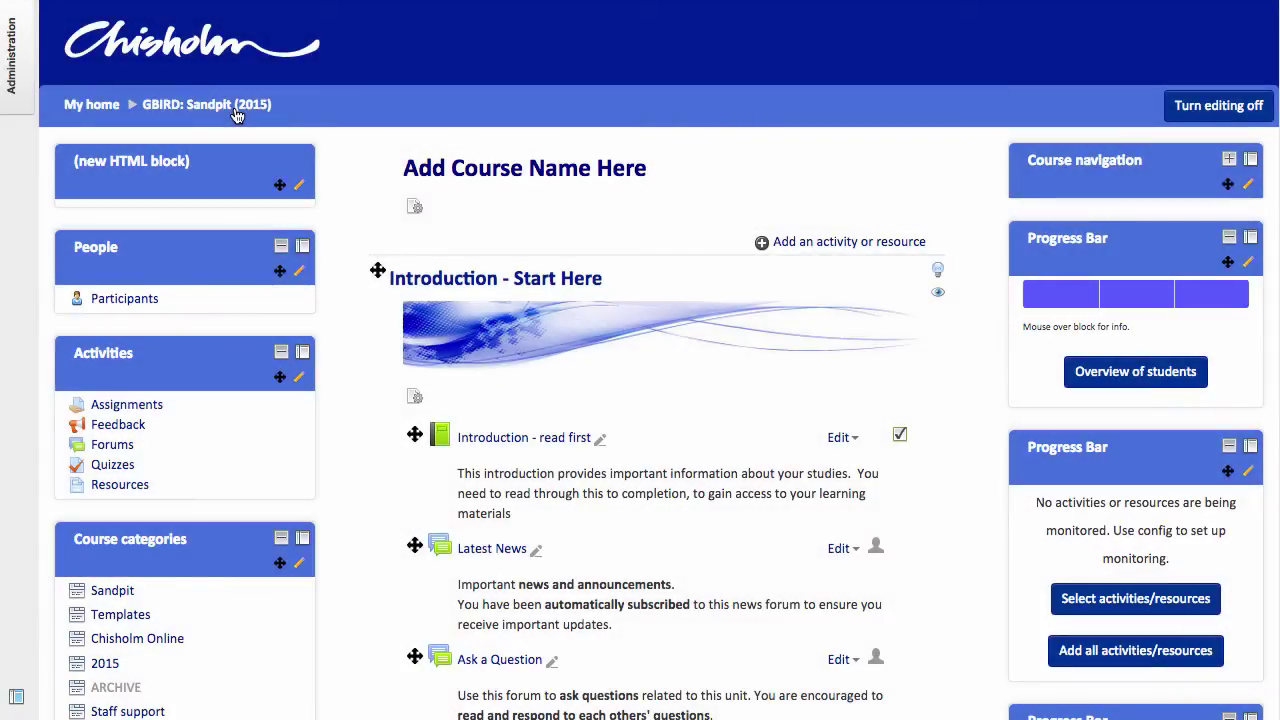
- Open the grader report of the GBIRD: Sandpit (2015) course to view the grades for all activities
mouse_move(8, 82)
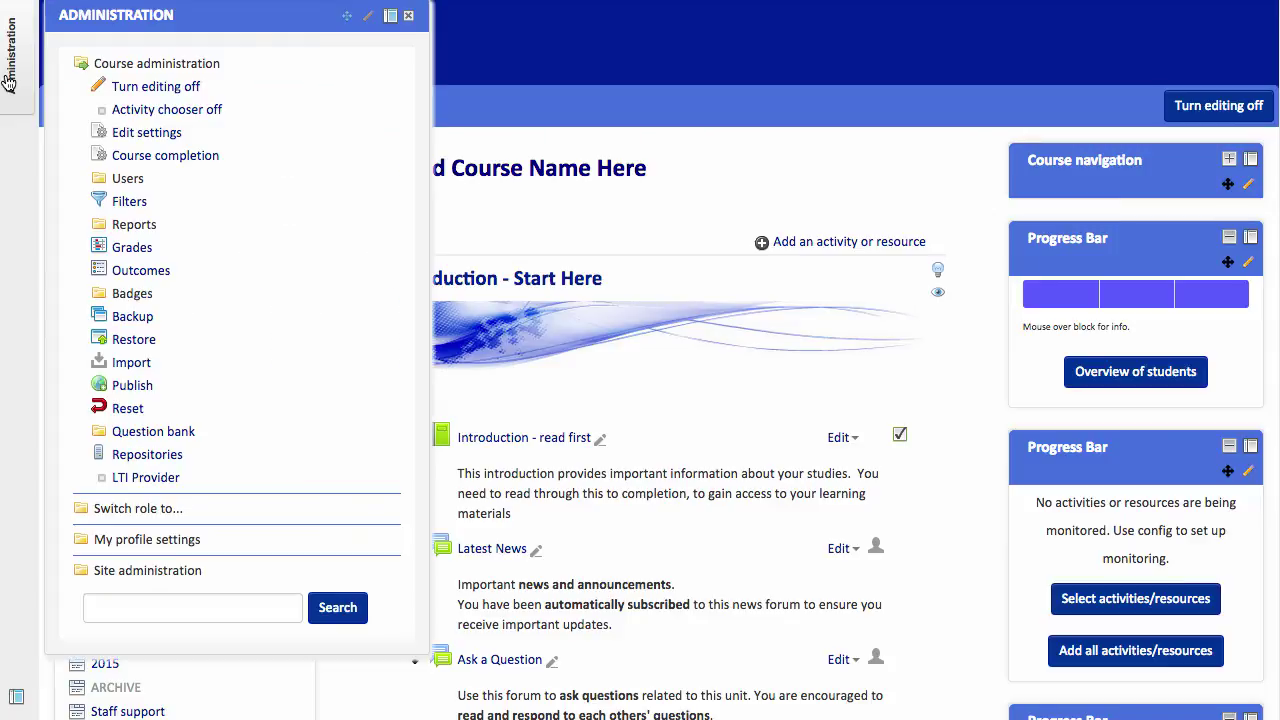
click(148, 250)
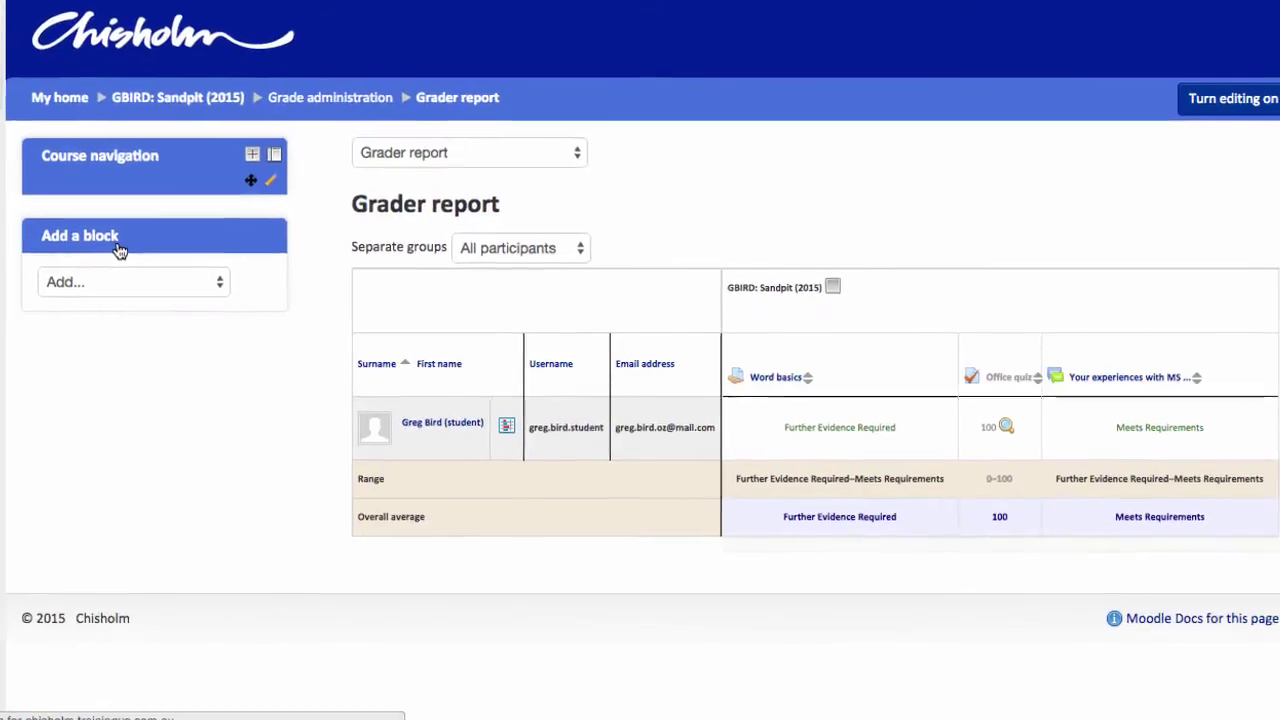